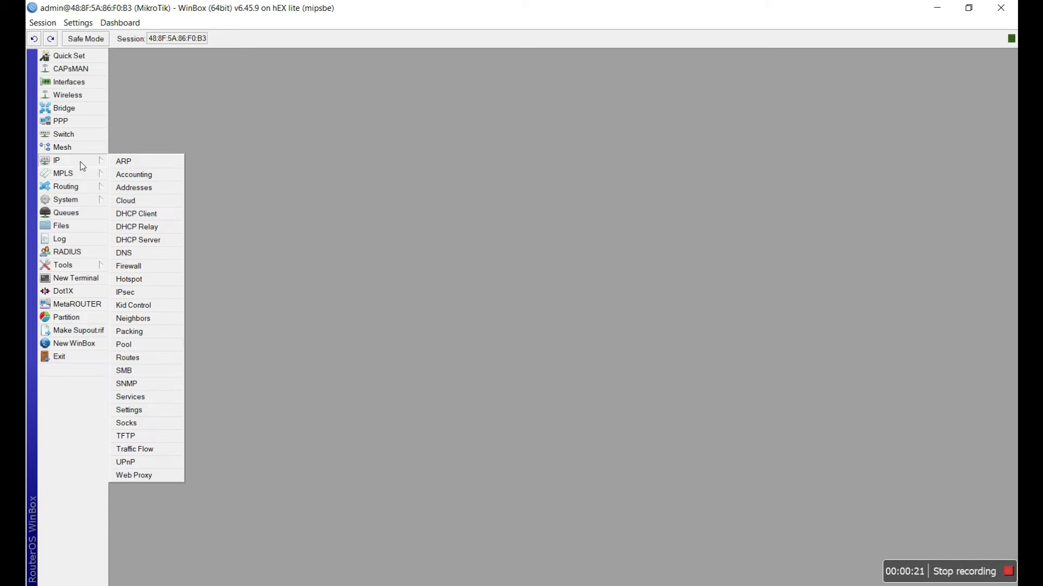
Step: Add a DHCP client on the ether1 interface, keeping peer DNS, peer NTP and the default route enabled
click(142, 215)
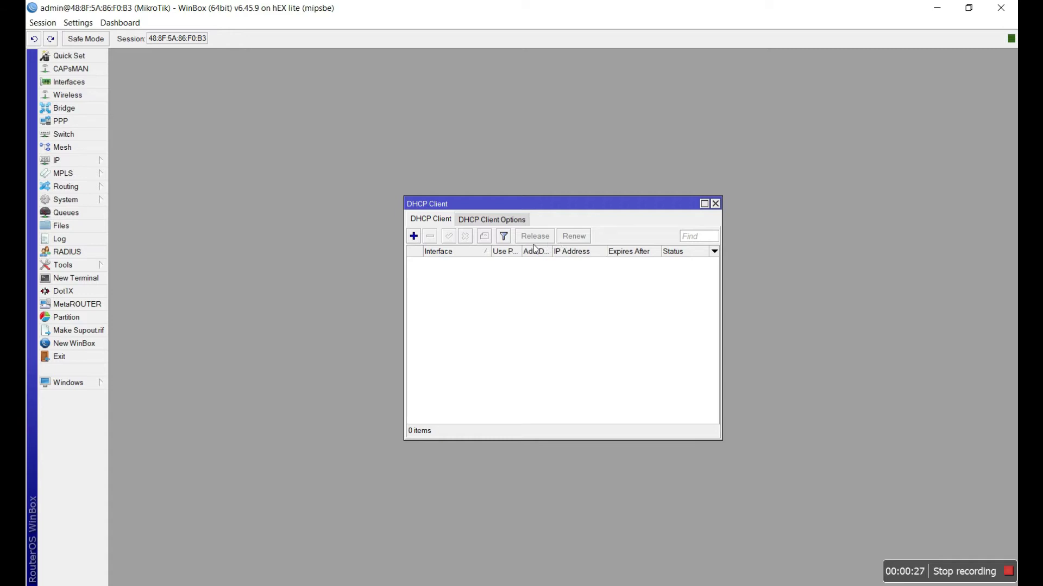
click(491, 223)
click(428, 224)
click(413, 236)
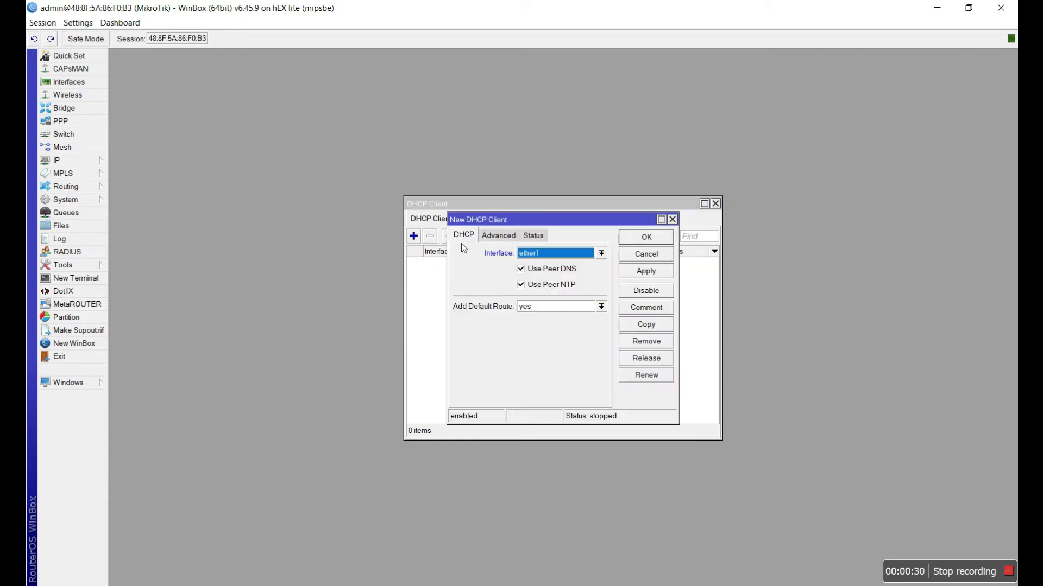
click(568, 255)
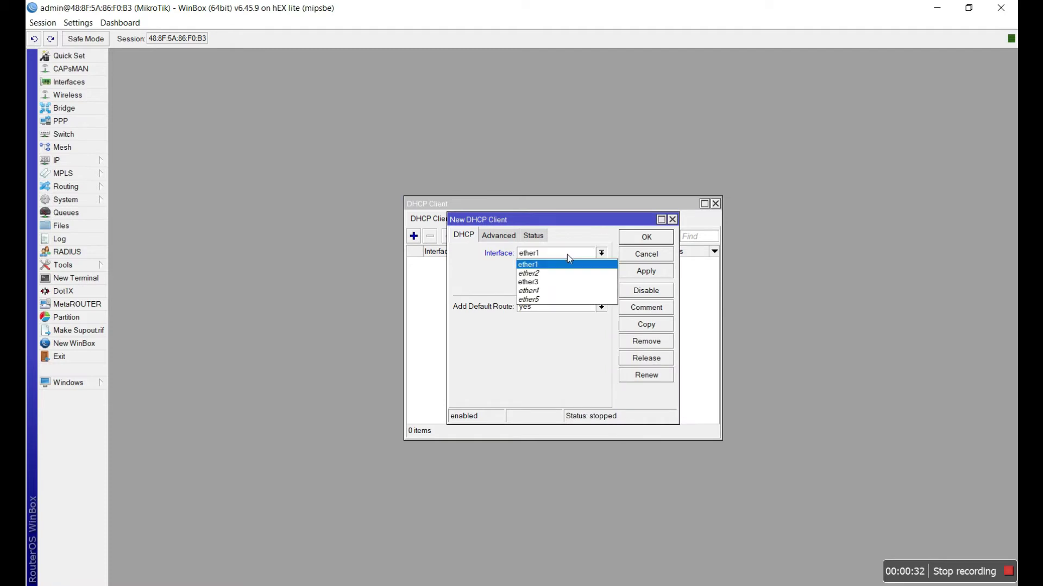
click(530, 266)
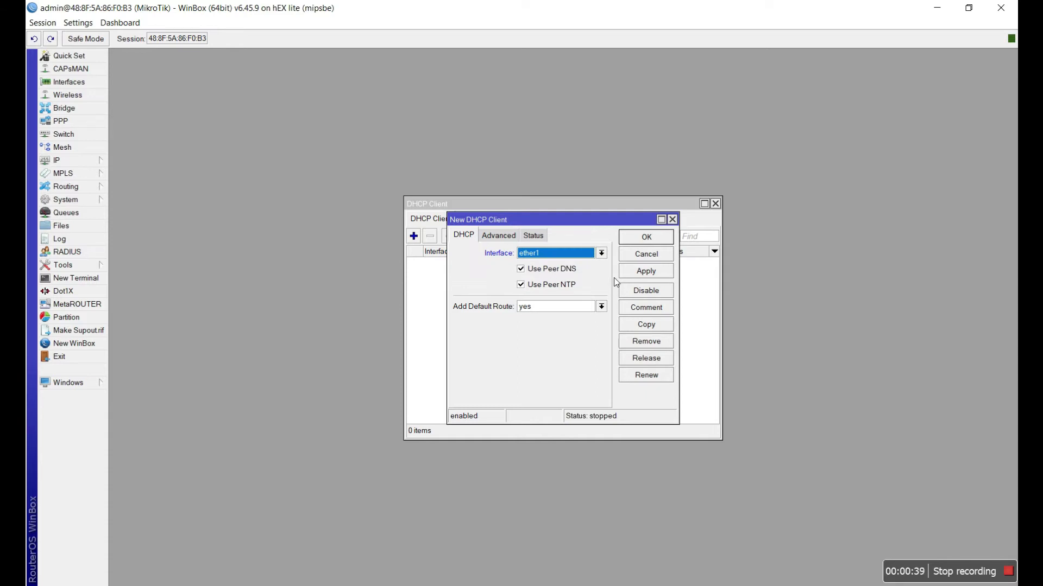
click(646, 271)
click(646, 237)
Step: Check the lease status of the ether1 DHCP client and view the router's IP address list
double_click(465, 262)
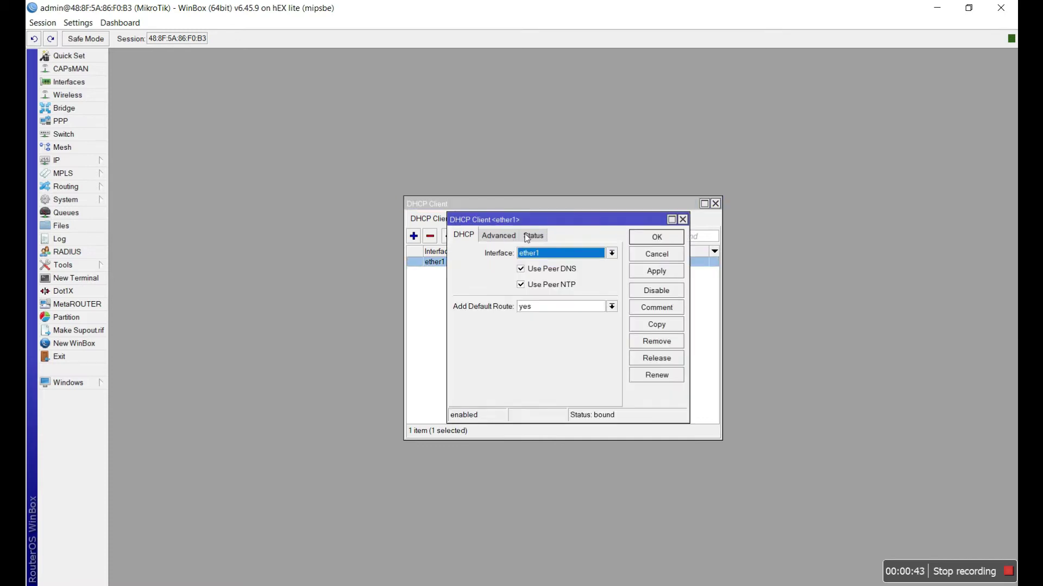
click(529, 235)
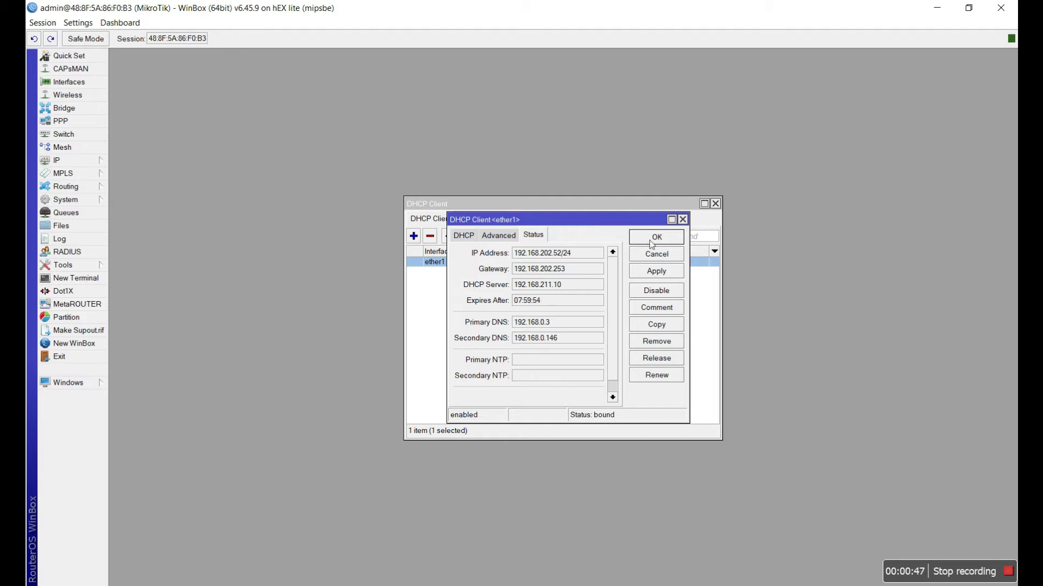
click(682, 220)
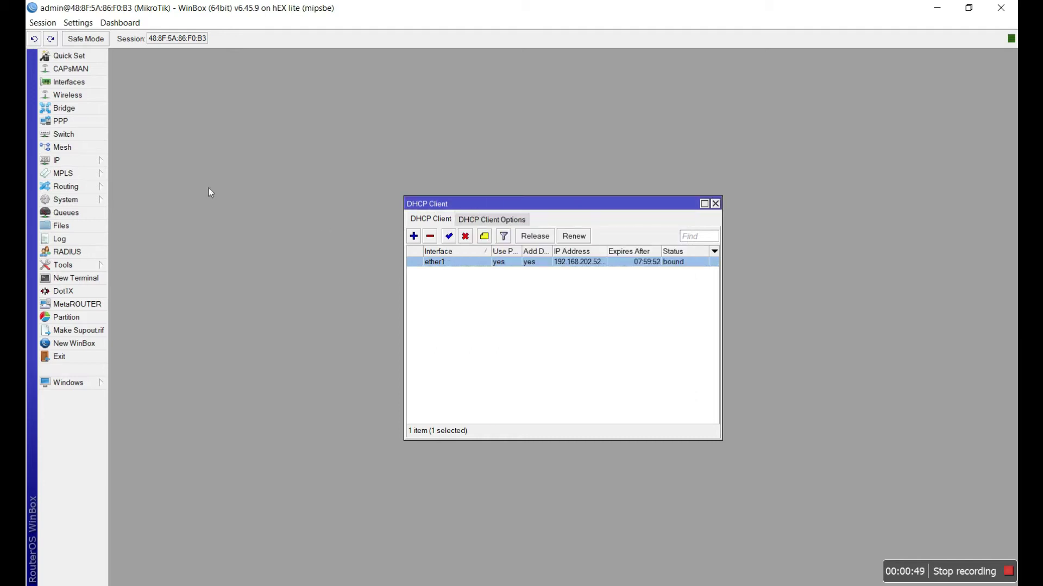
click(76, 162)
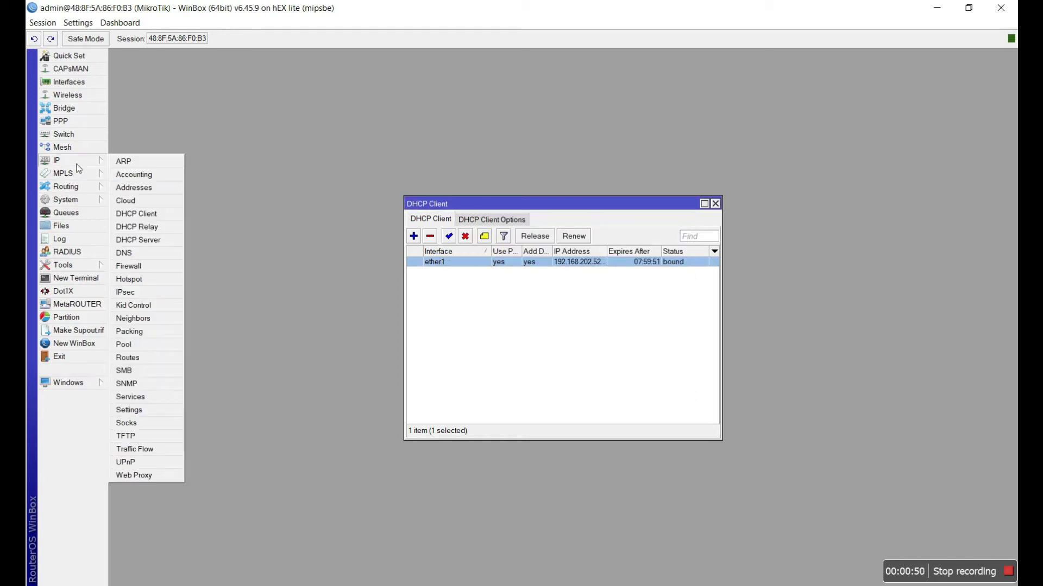
click(136, 188)
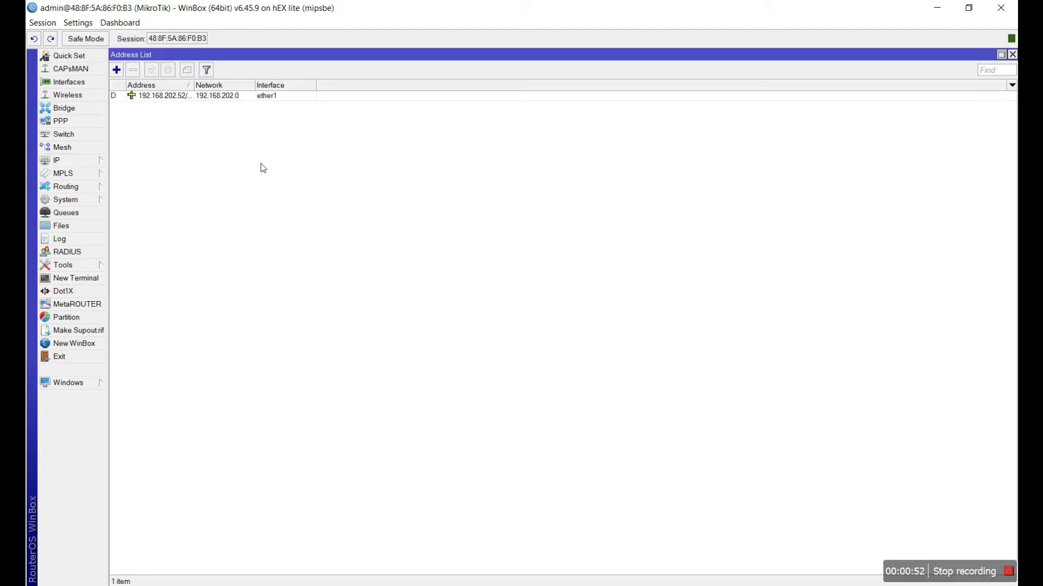
Step: Add the comment "WAN Interface" to the ether1 interface
click(74, 83)
click(161, 280)
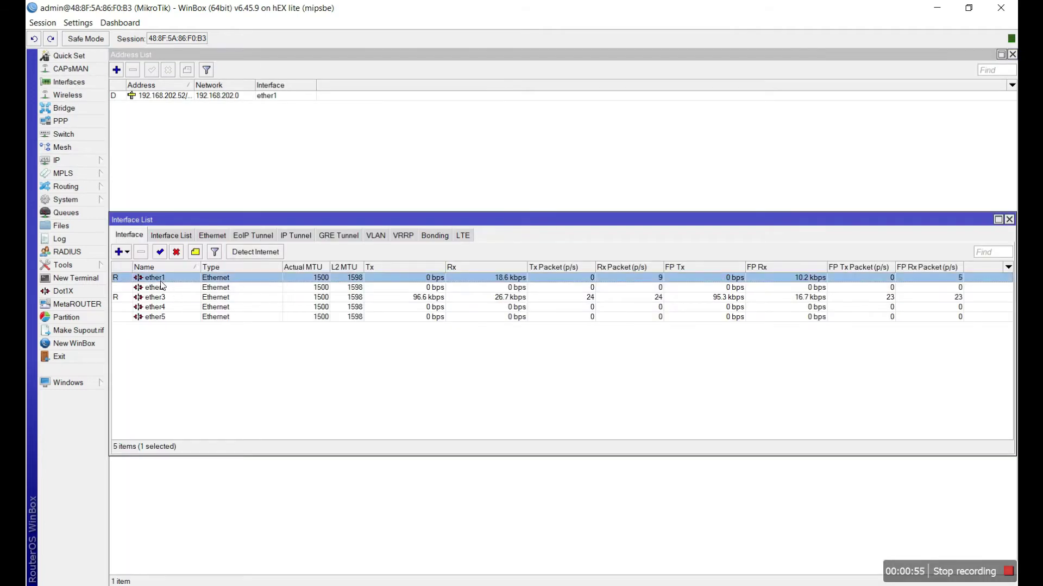
right_click(161, 284)
click(197, 253)
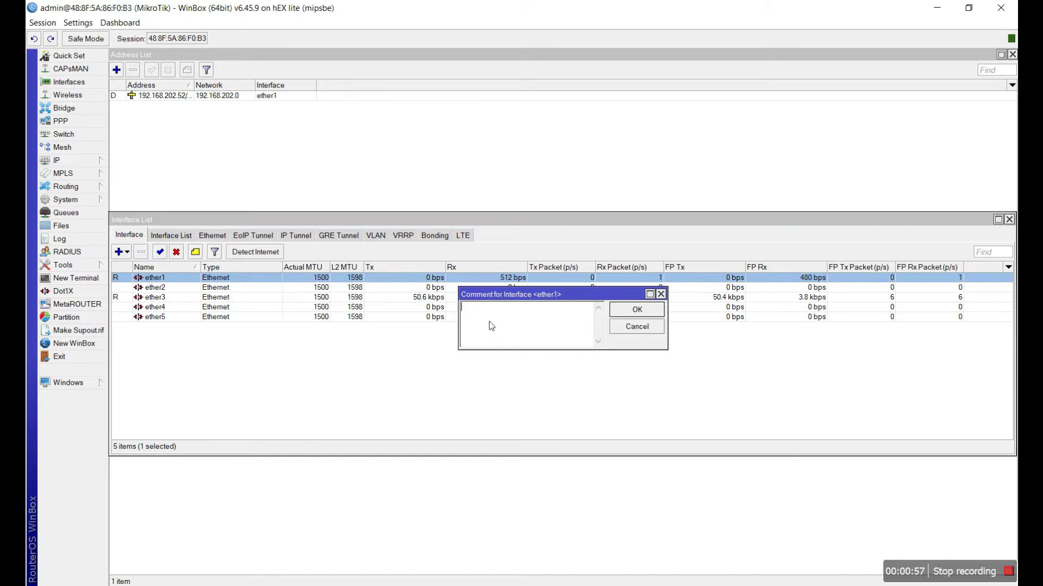
text(WAN Interface)
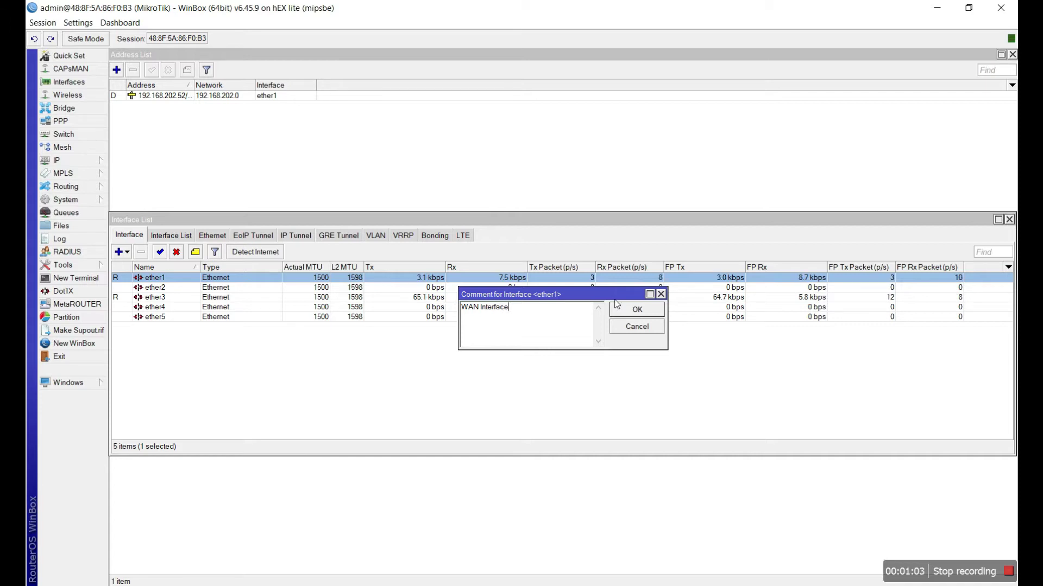
click(646, 309)
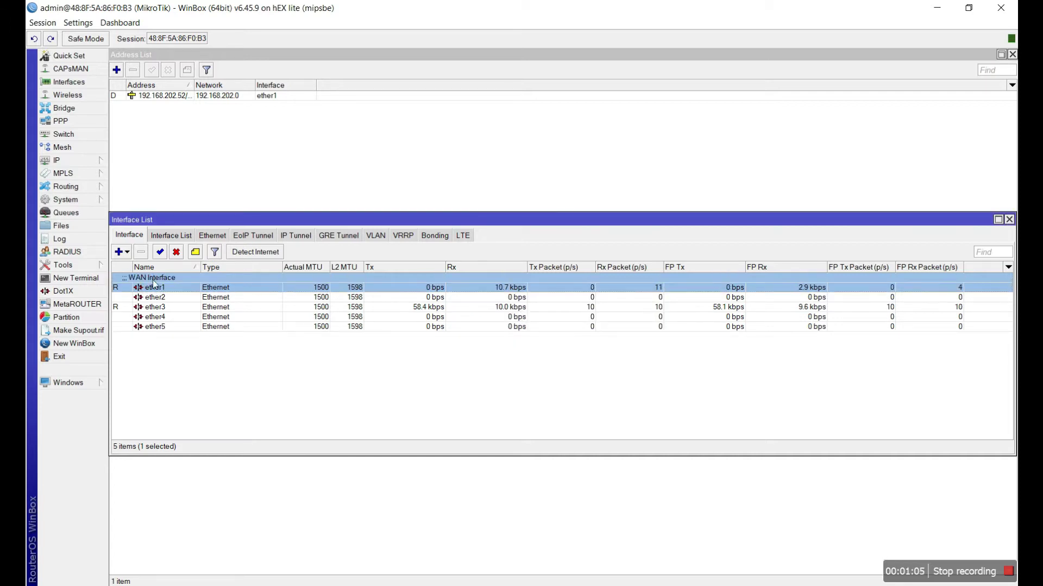
click(158, 299)
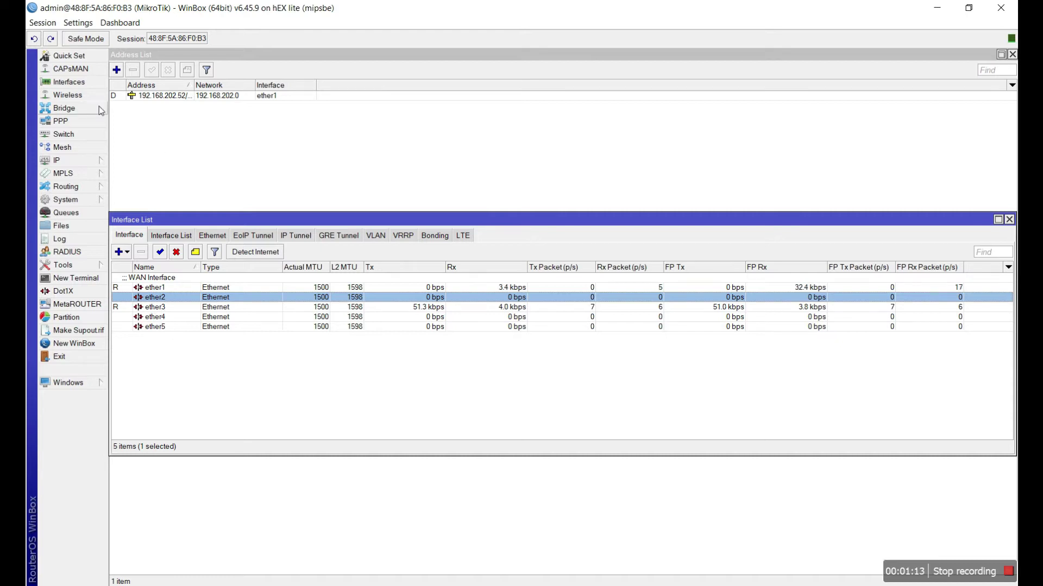
Step: Create a new bridge interface named "LAN Ports"
click(82, 112)
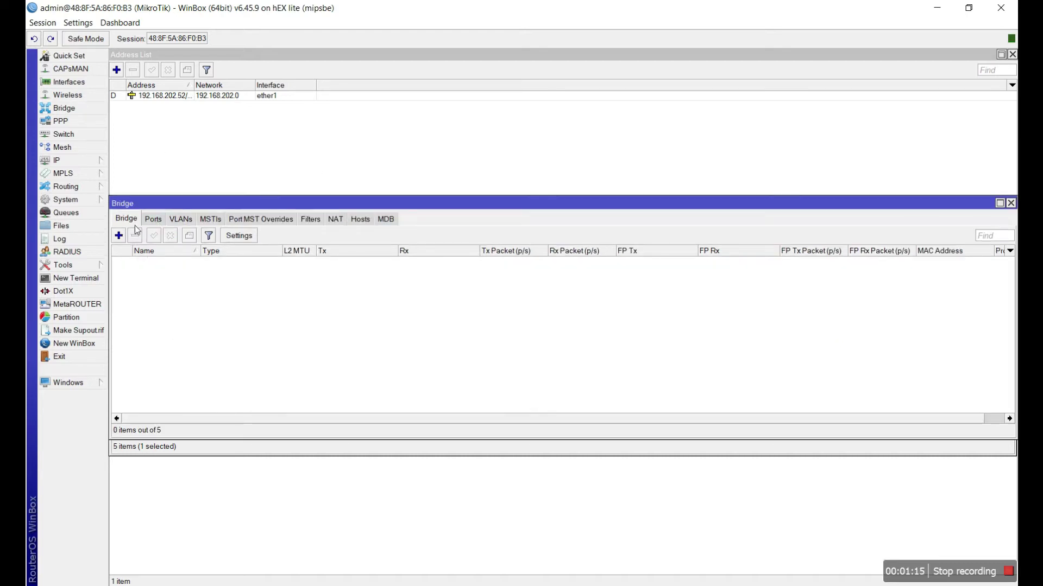
click(118, 235)
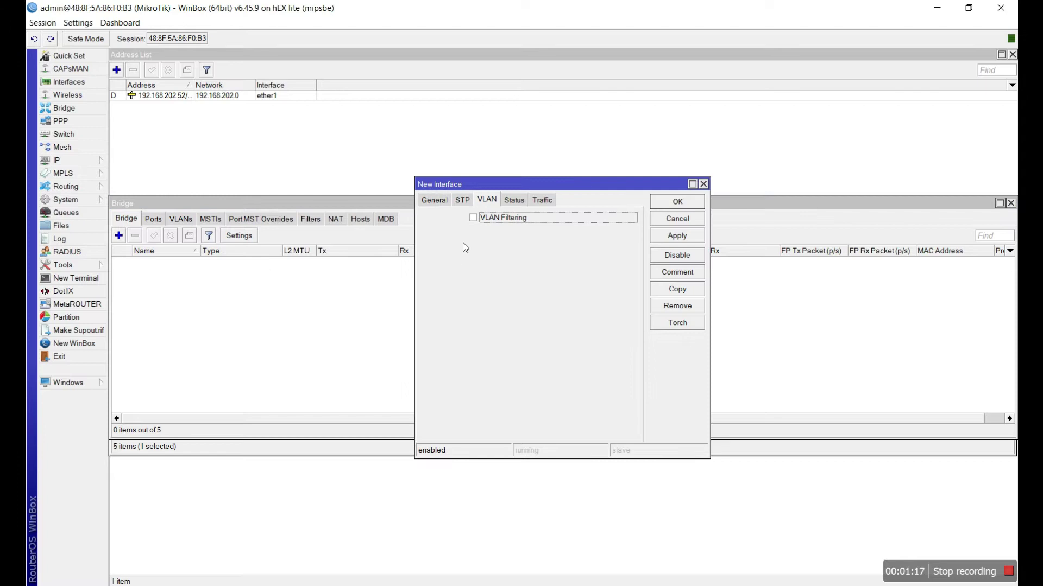
click(436, 202)
double_click(538, 225)
text(LA)
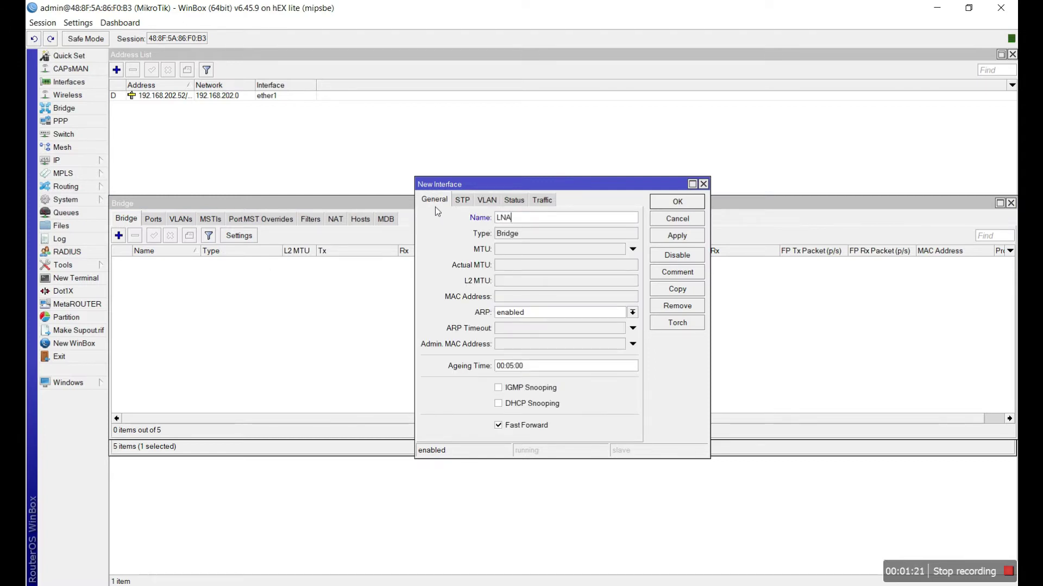
text(N Ports)
click(673, 237)
click(676, 202)
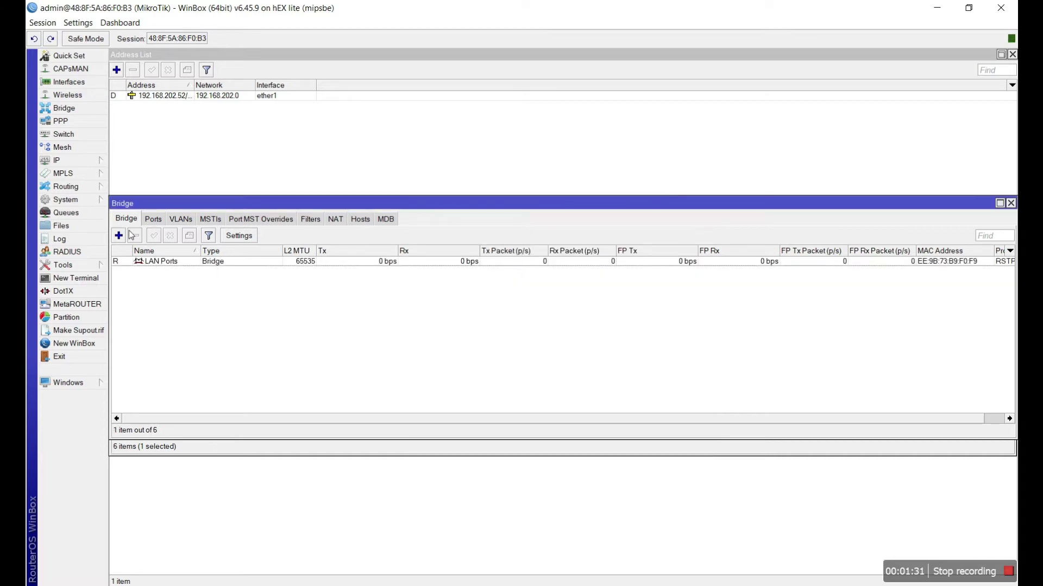
Step: Examine the Ethernet and loop protection settings of the ether2 interface
click(69, 83)
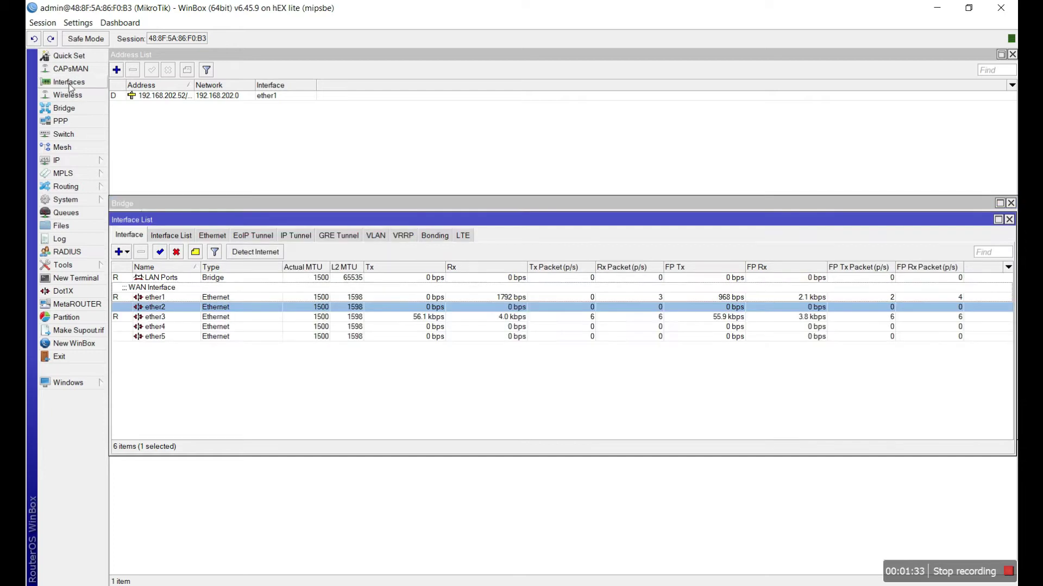
double_click(155, 308)
click(441, 197)
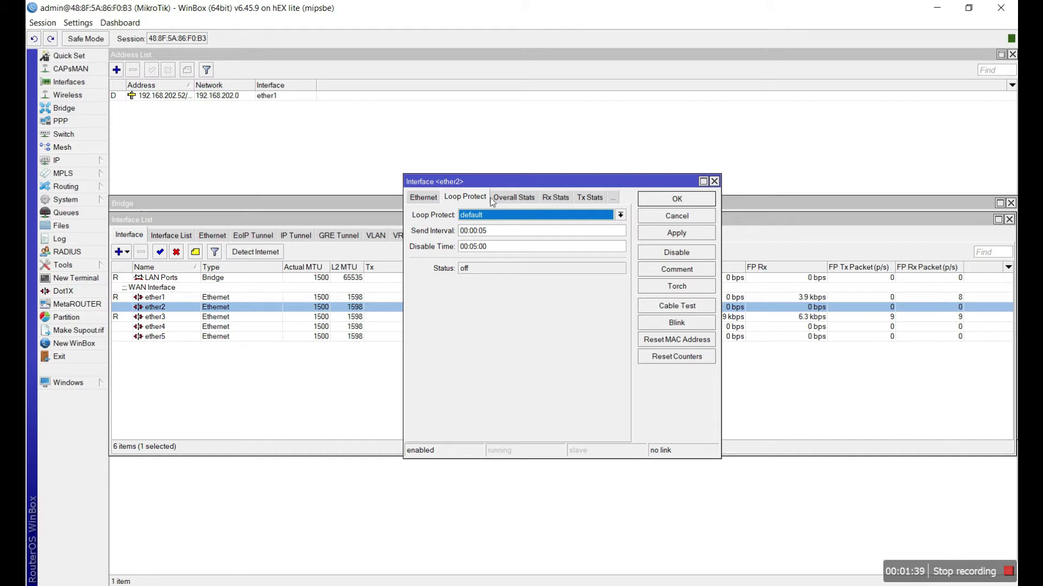
click(417, 198)
click(426, 199)
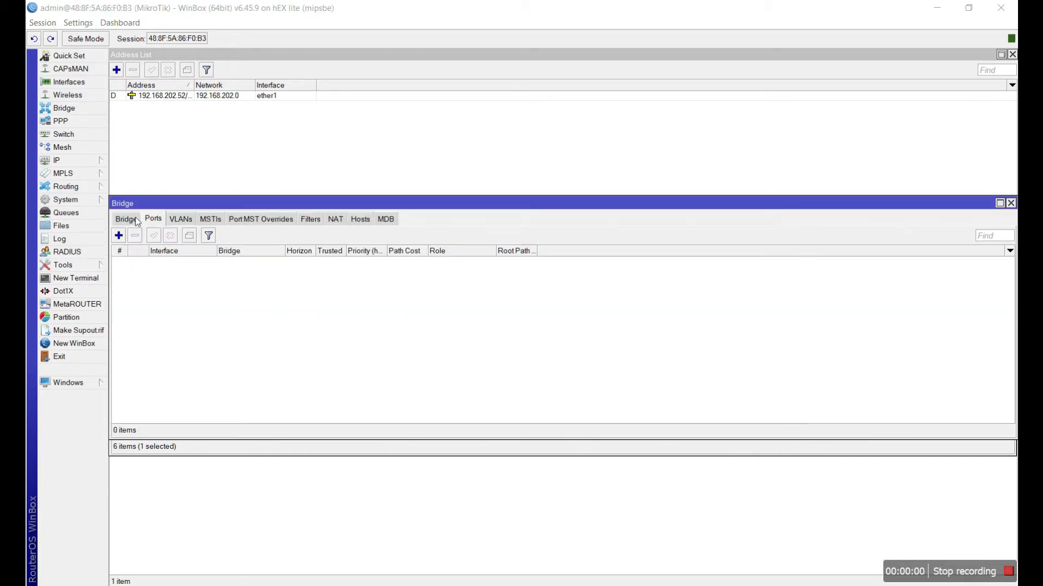
Step: Add ether2 as a port of the LAN Ports bridge
click(126, 219)
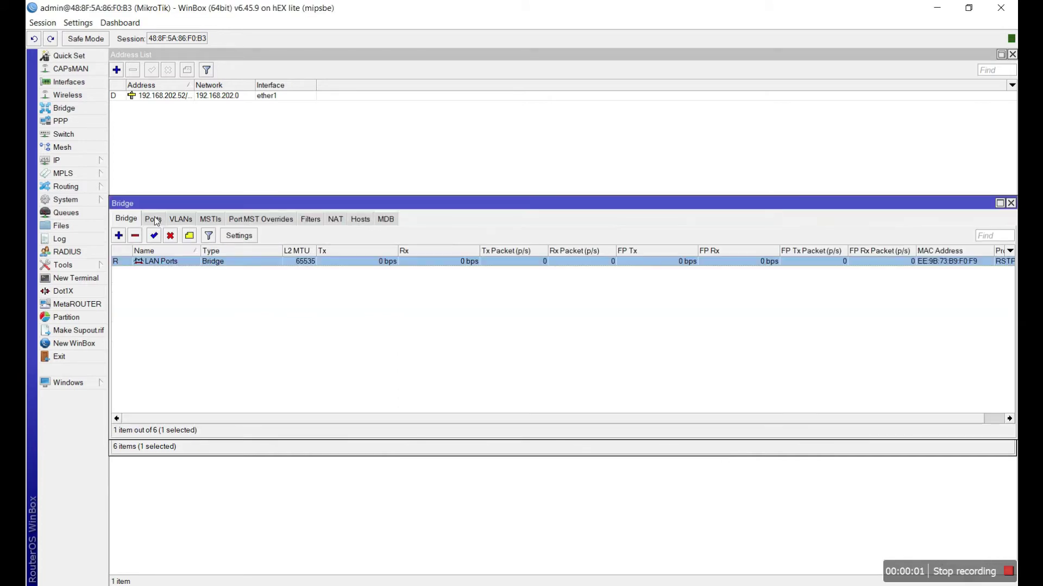
click(158, 219)
click(121, 235)
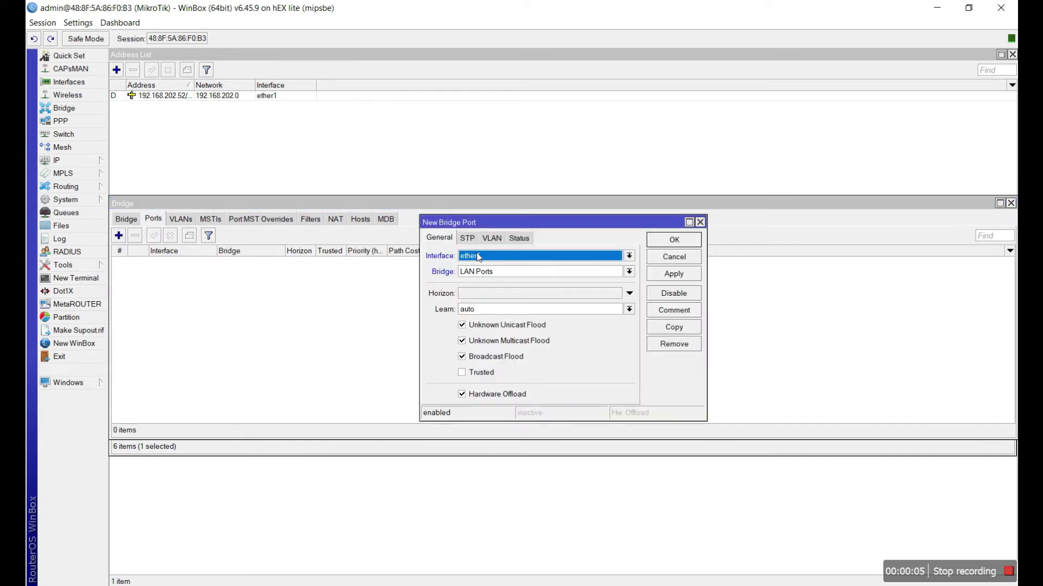
click(575, 256)
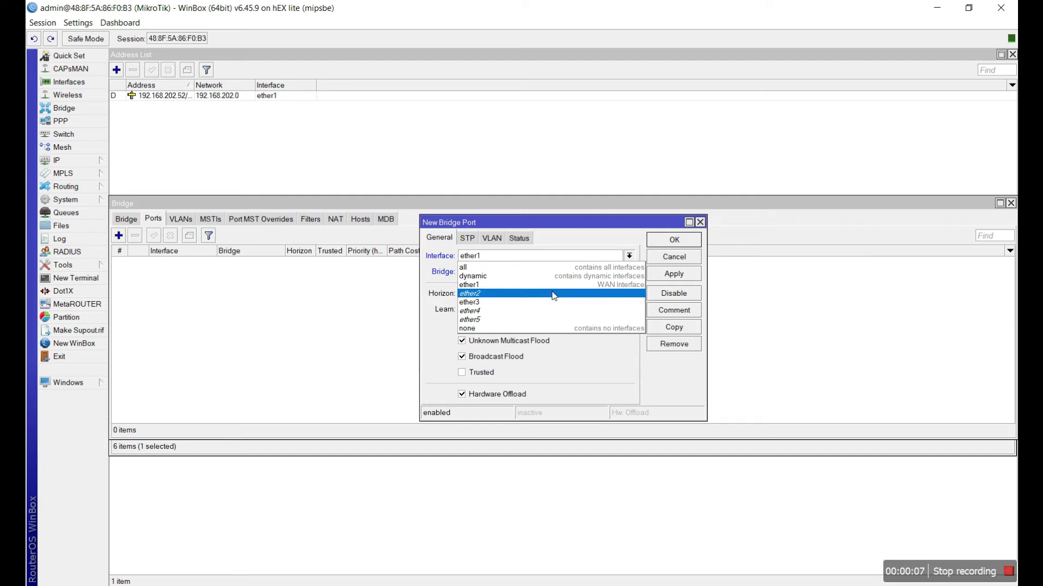
click(617, 296)
click(509, 272)
click(505, 280)
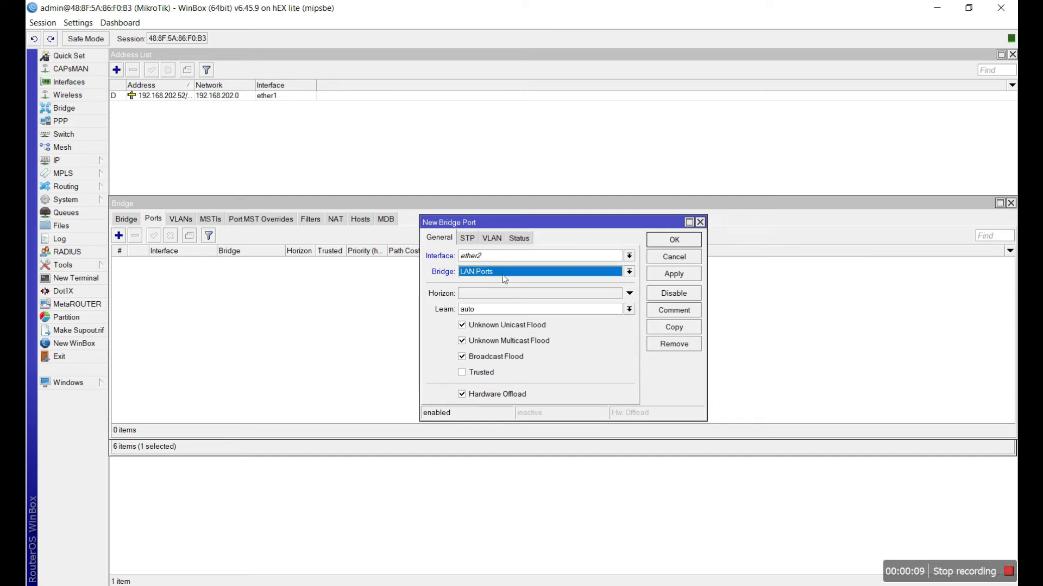
click(670, 274)
click(671, 240)
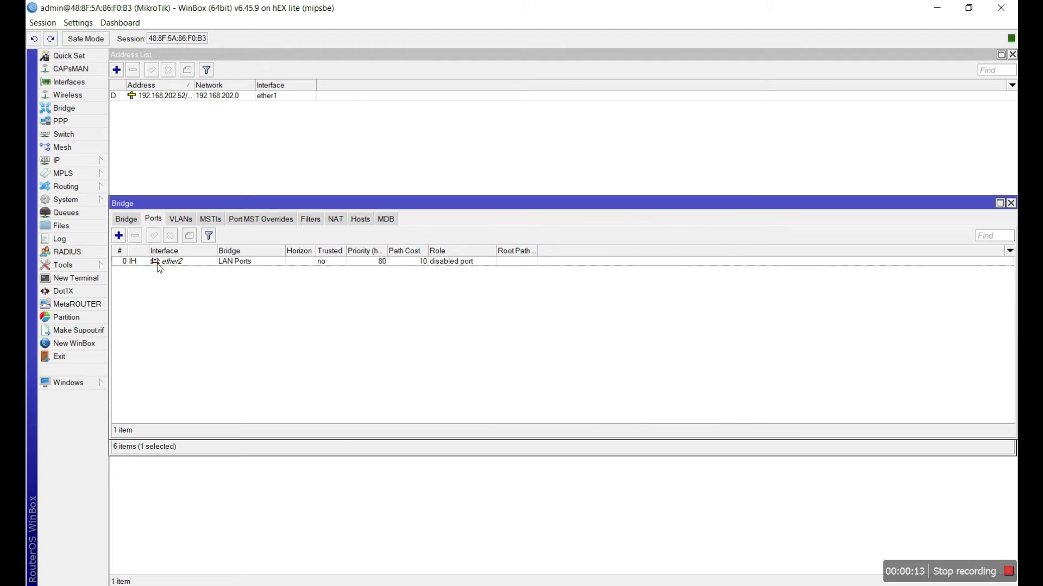
Step: Add ether3 as a port of the LAN Ports bridge
click(119, 235)
click(505, 258)
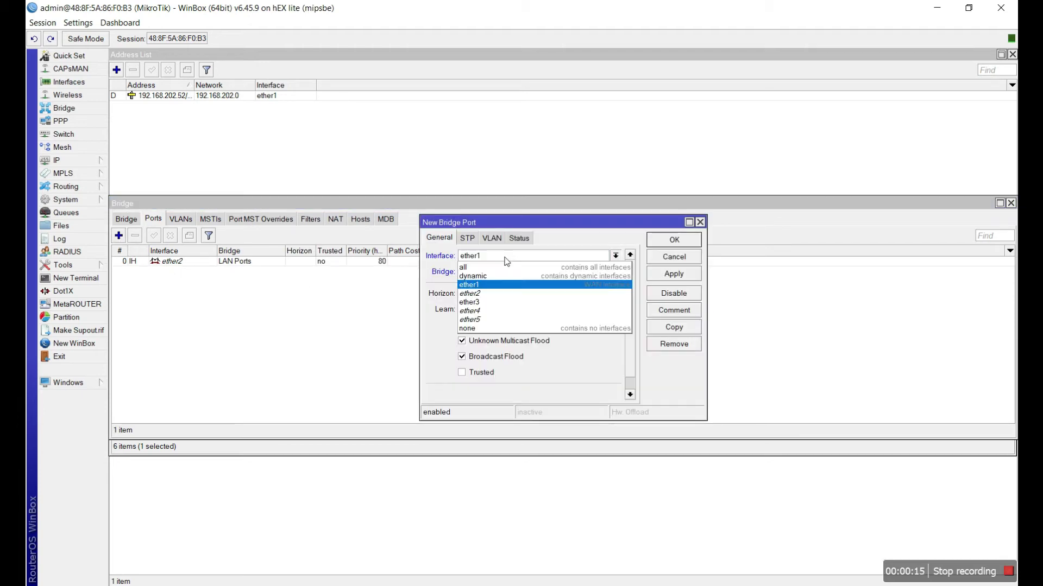
click(498, 302)
click(674, 274)
click(673, 239)
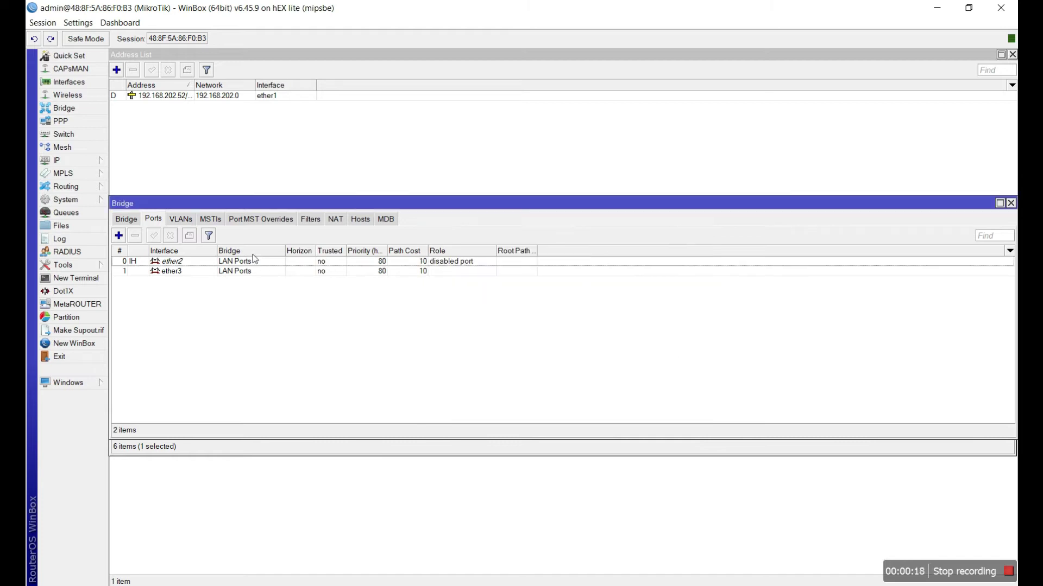
Step: Reconnect to the router using the admin login
click(118, 235)
click(562, 259)
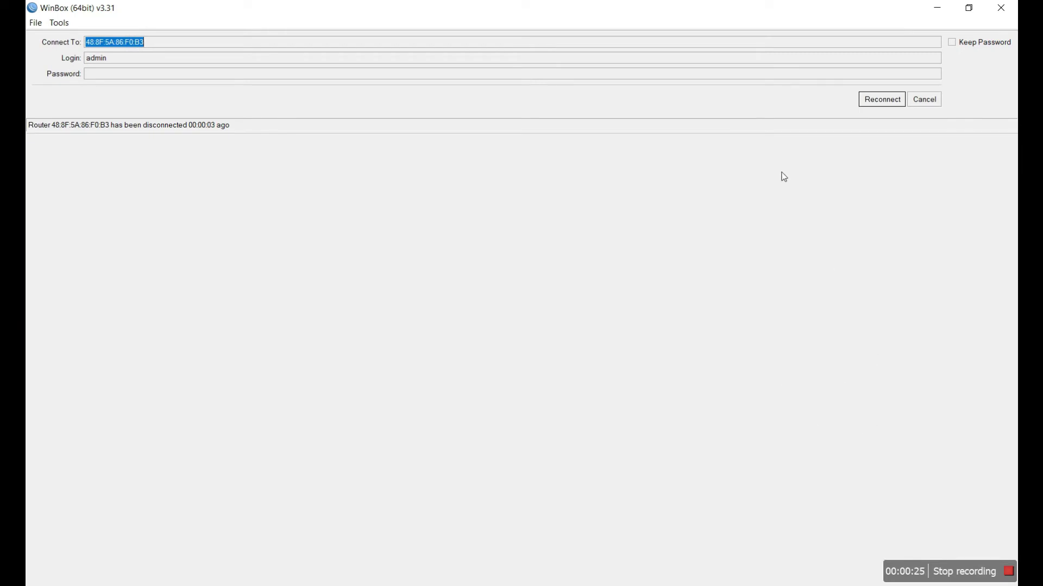
click(883, 100)
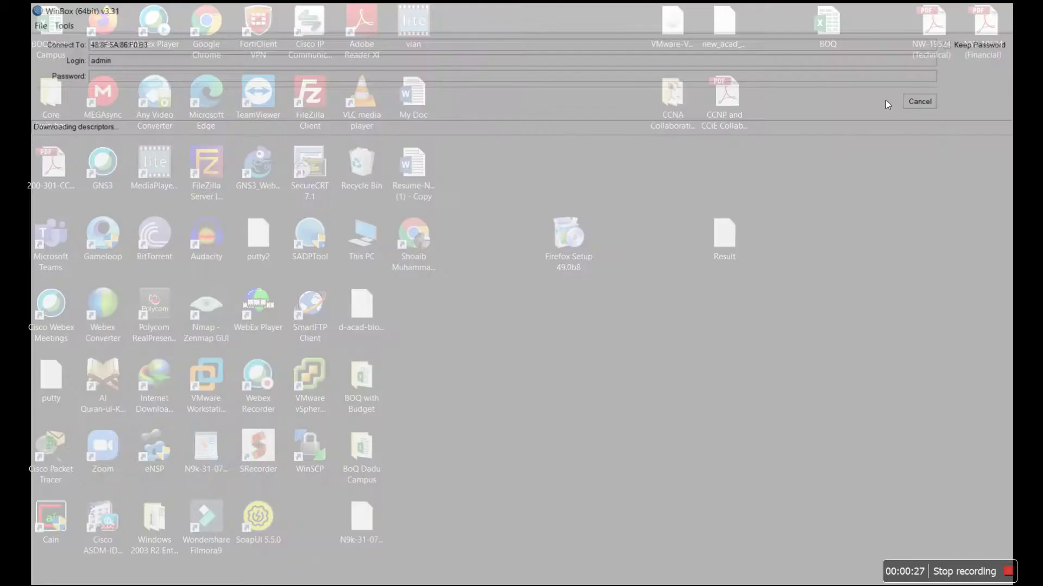
Step: Add ether4 as a port of the LAN Ports bridge
click(119, 235)
click(553, 256)
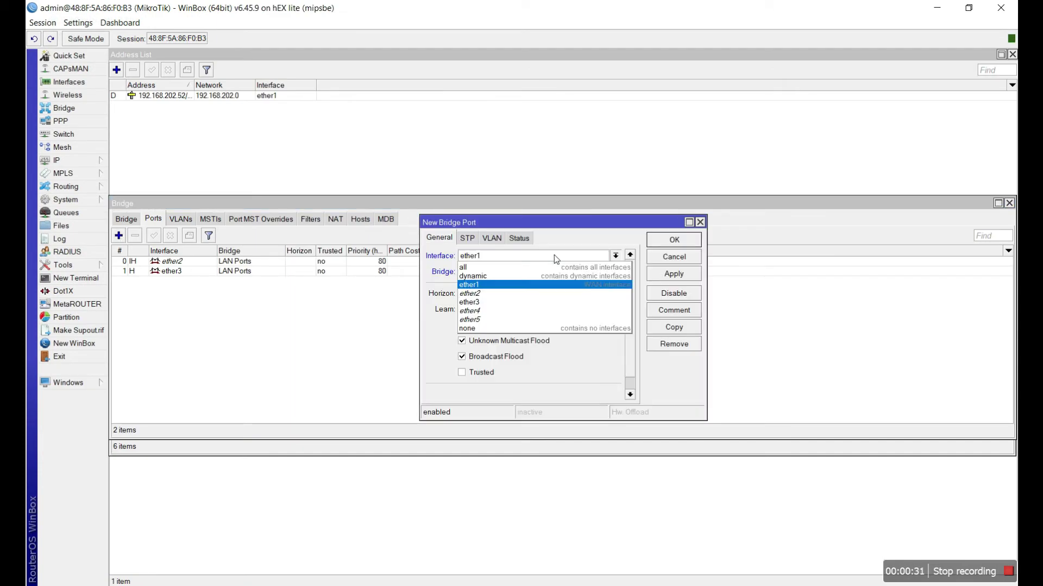
click(538, 312)
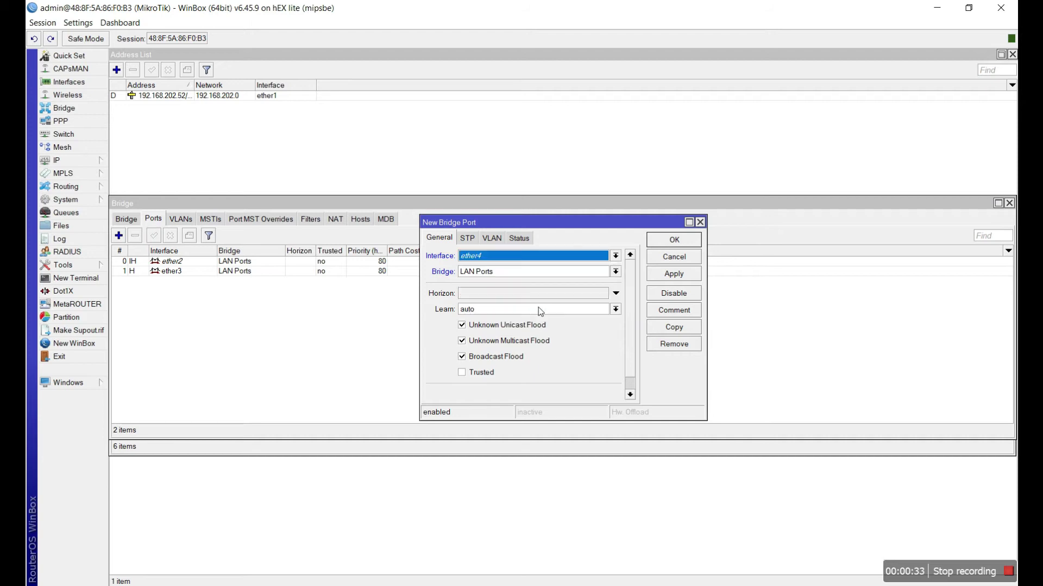
click(659, 280)
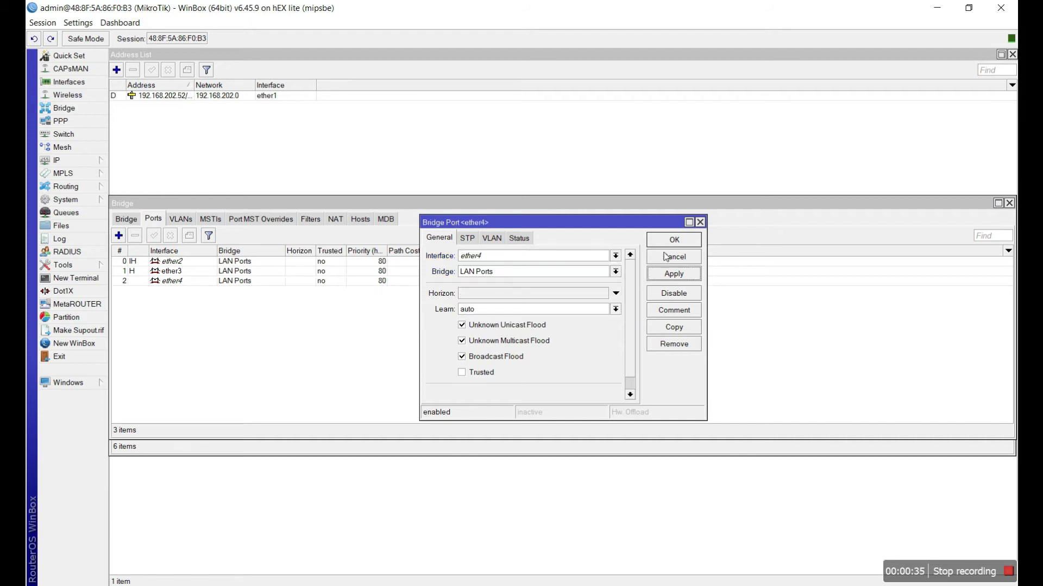
click(663, 243)
Step: Add ether5 as a port of the LAN Ports bridge
click(119, 236)
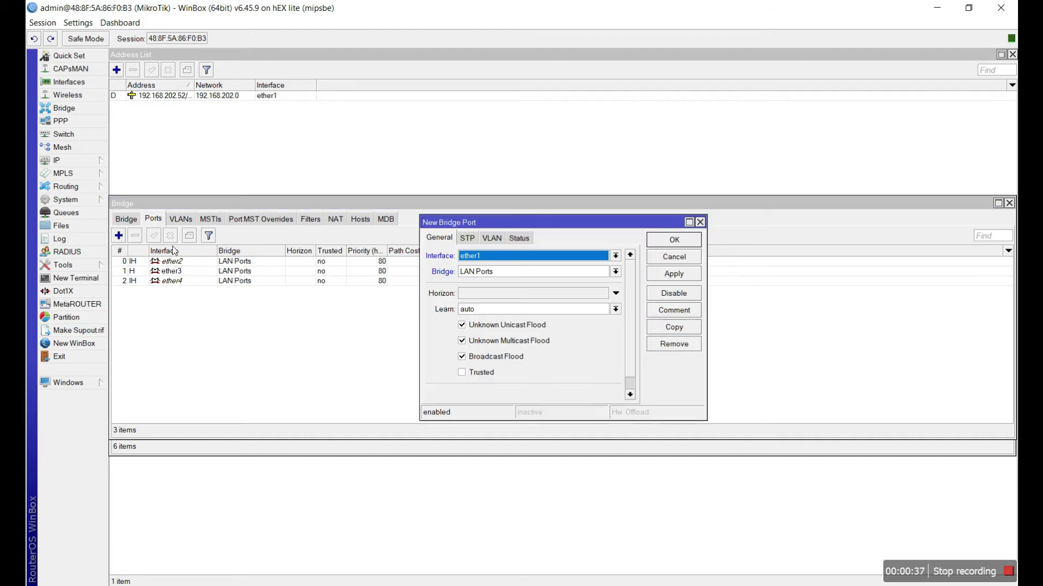
click(508, 257)
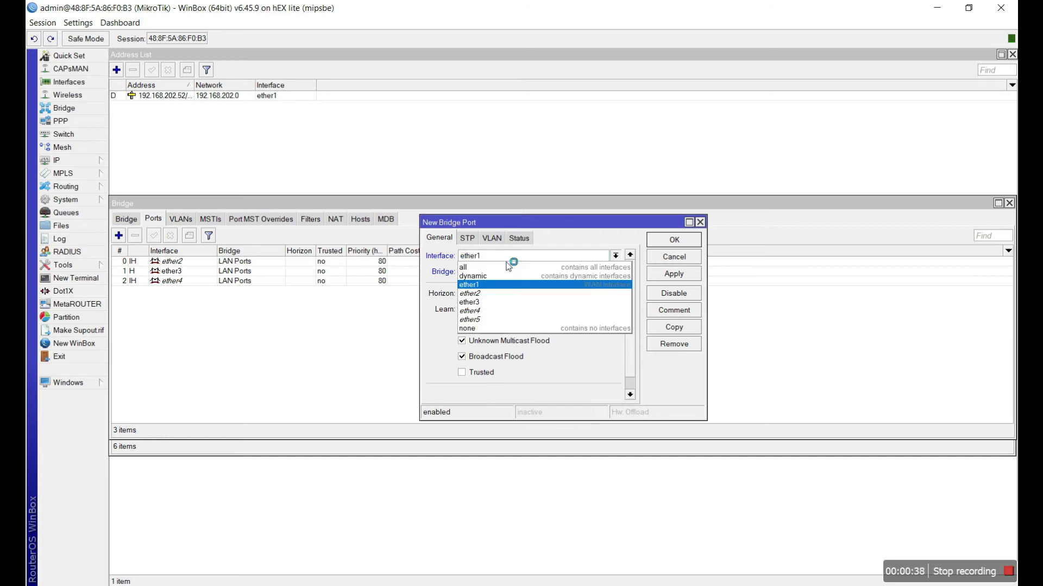
click(500, 320)
click(655, 278)
click(675, 243)
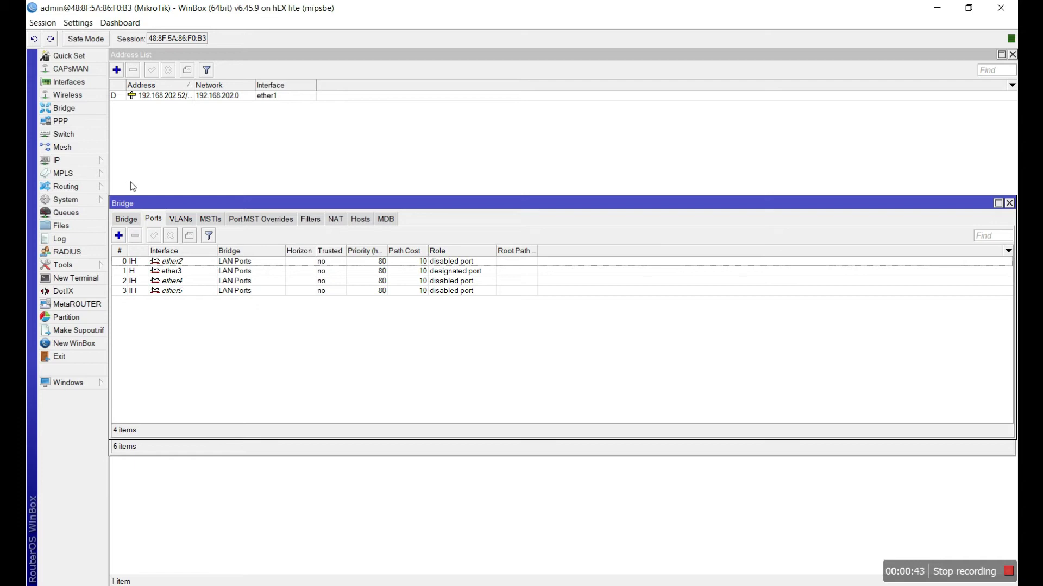
Step: Assign the IP address 192.168.1.1/24 to the LAN Ports interface, and view the details of the dynamic ether1 address
click(76, 163)
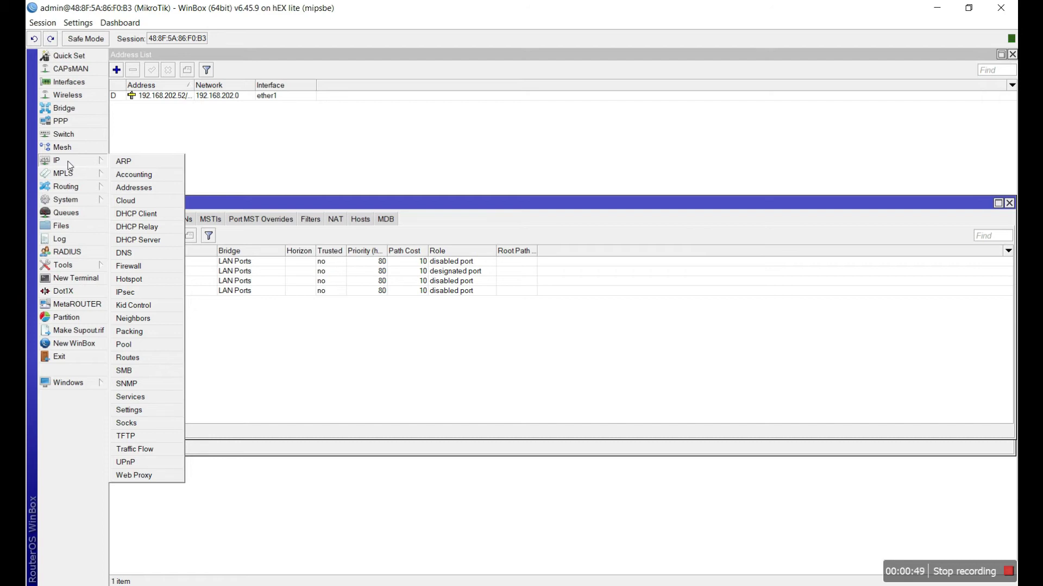
click(122, 187)
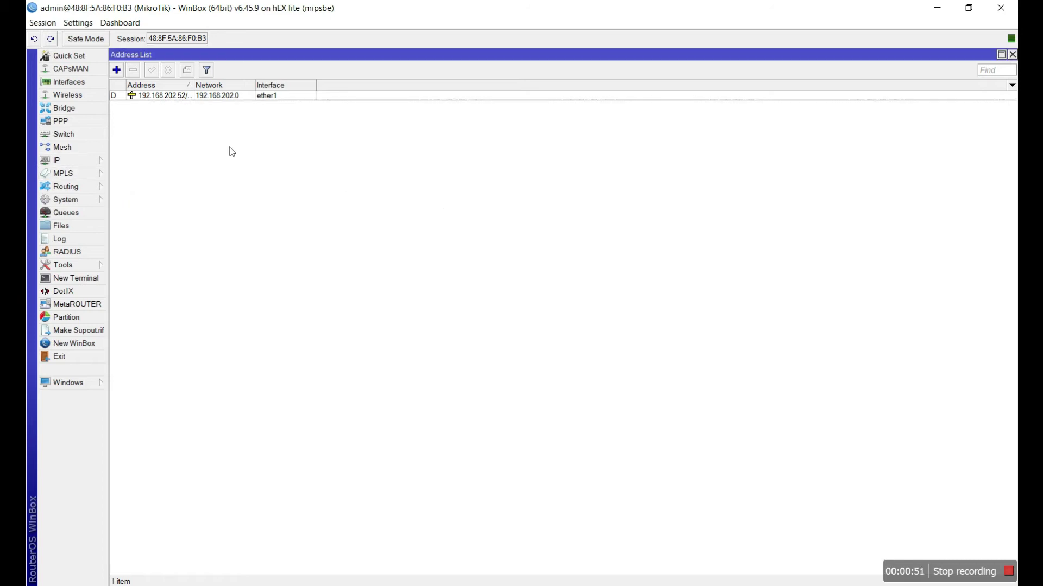
click(116, 70)
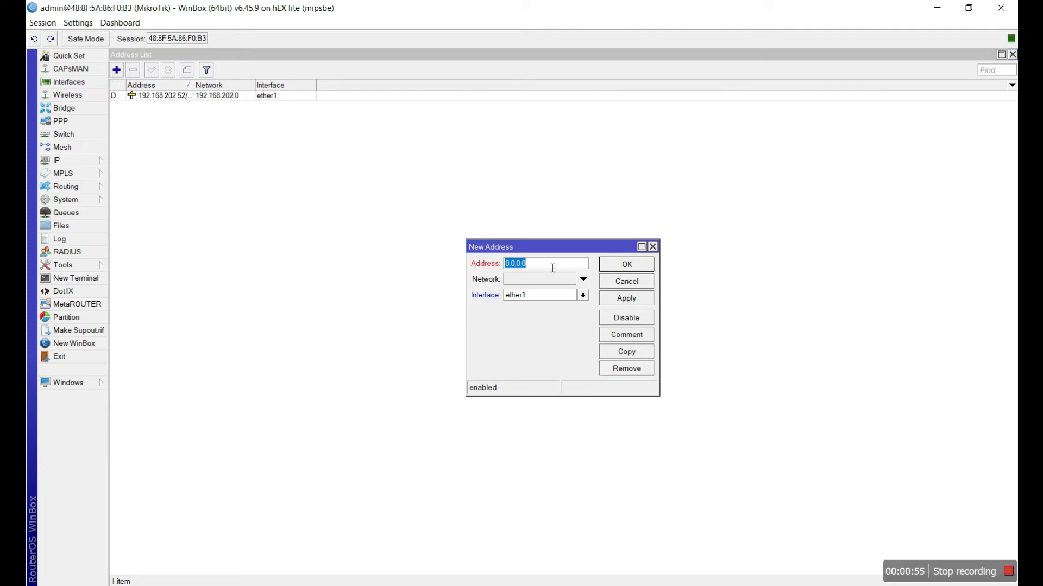
text(192.168.1.1/24)
click(583, 296)
click(567, 306)
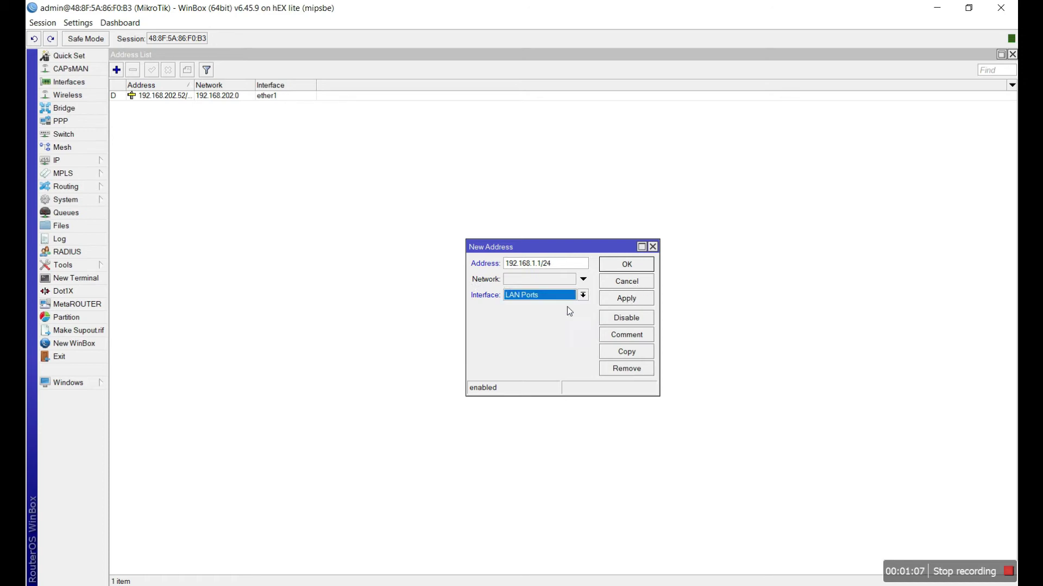
click(626, 298)
click(632, 268)
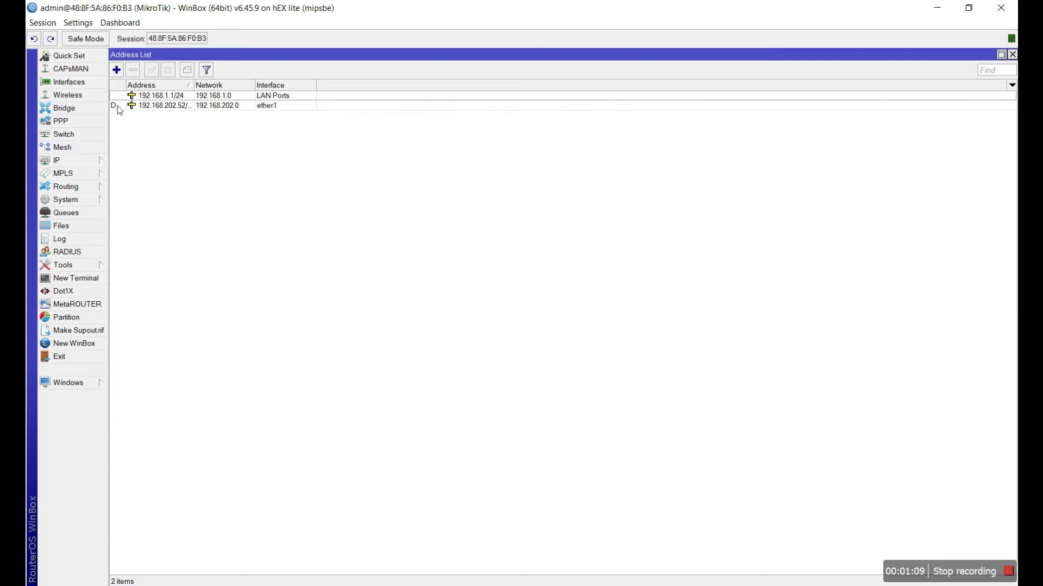
double_click(161, 107)
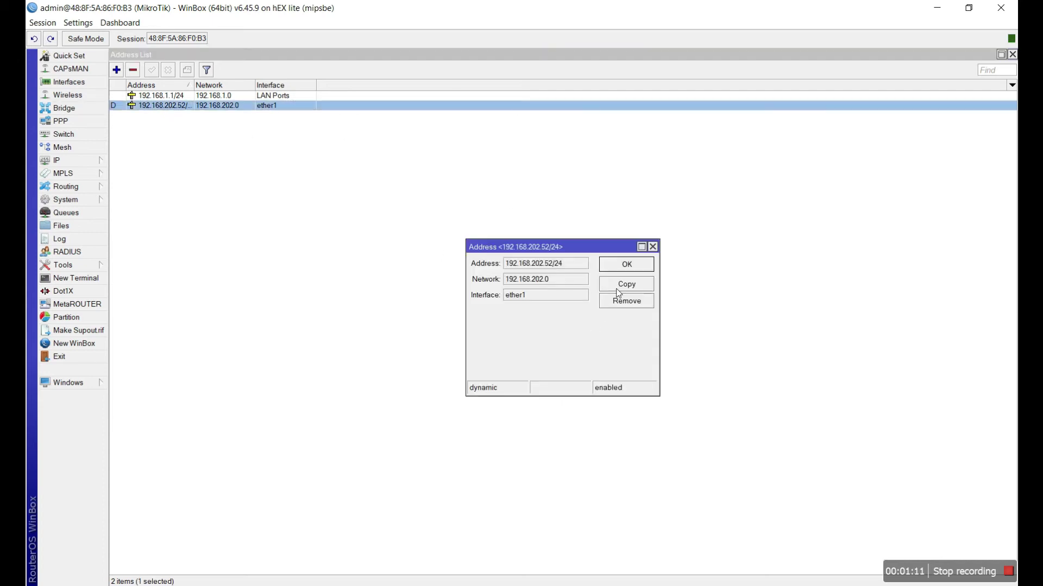
click(652, 247)
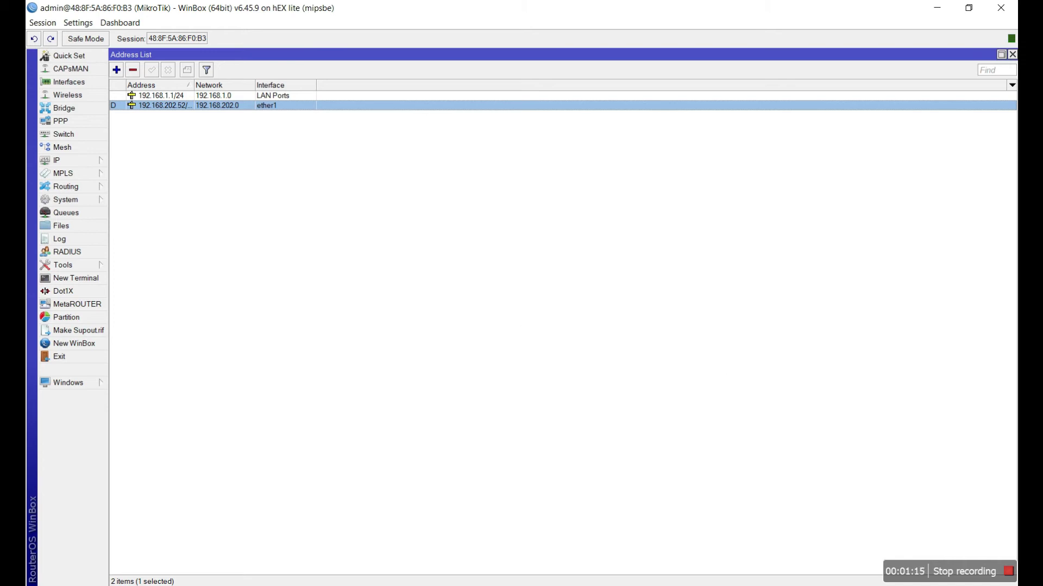
Step: Open the IPv4 properties of the computer's Ethernet adapter in the Windows network settings
right_click(985, 503)
click(947, 536)
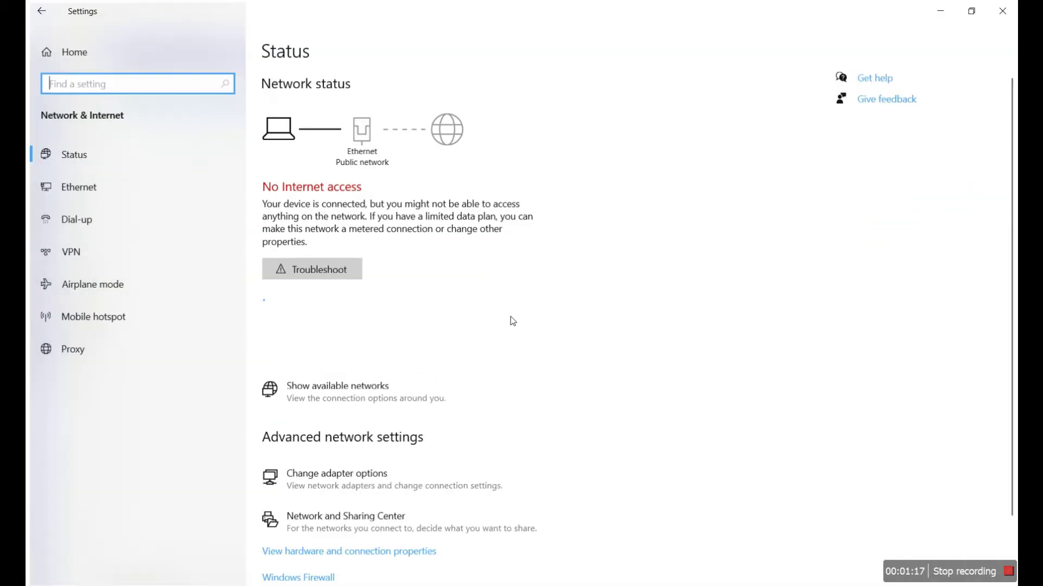
click(112, 195)
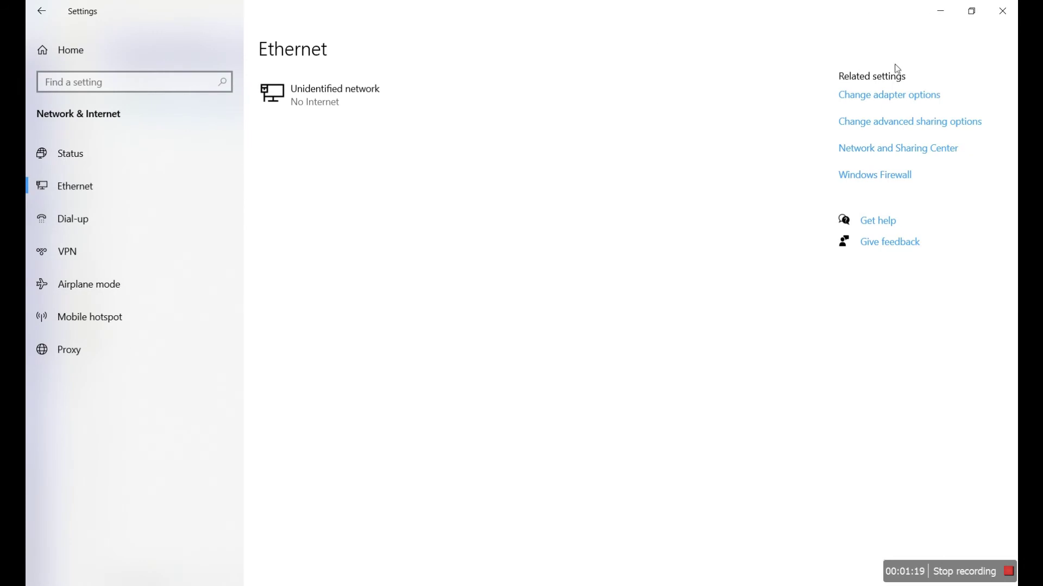
click(891, 101)
double_click(624, 94)
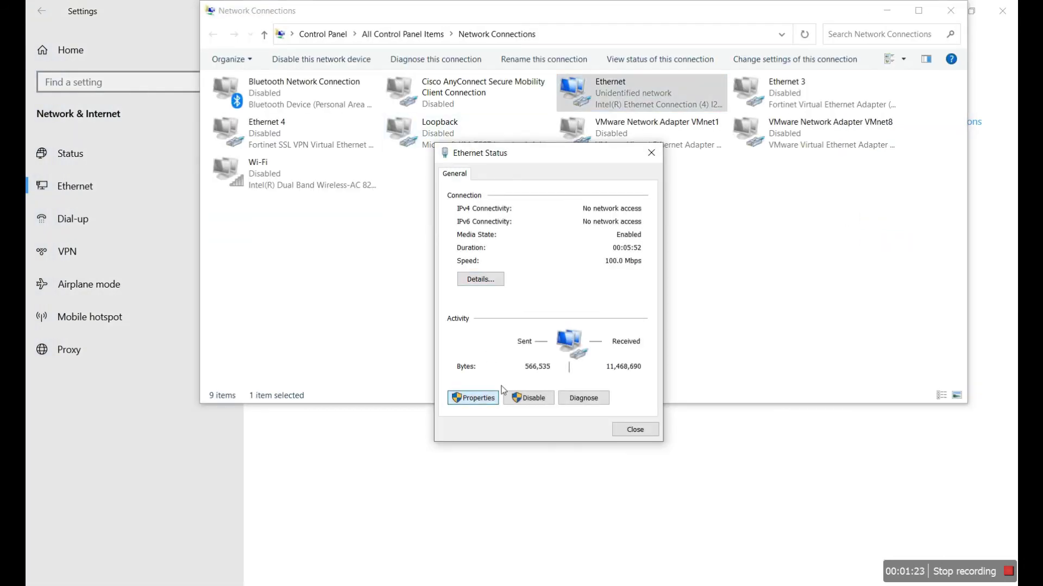
click(487, 398)
scroll(591, 329, down, 1)
double_click(587, 288)
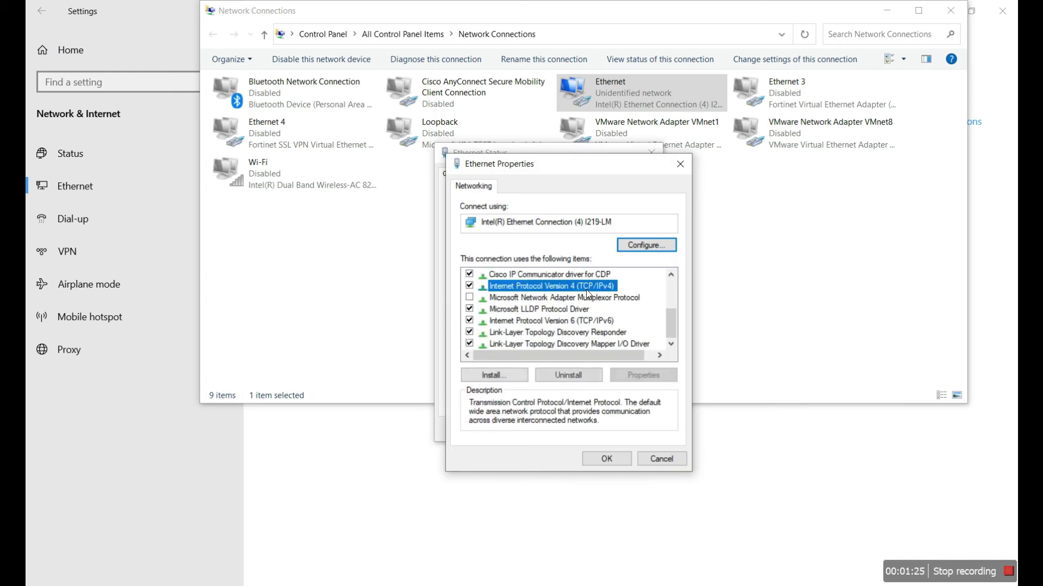
Step: Give the Ethernet adapter the static IP address 192.168.1.2 and a default gateway, and save the adapter settings
click(542, 314)
click(624, 330)
text(192 . 168 . 1 . 2)
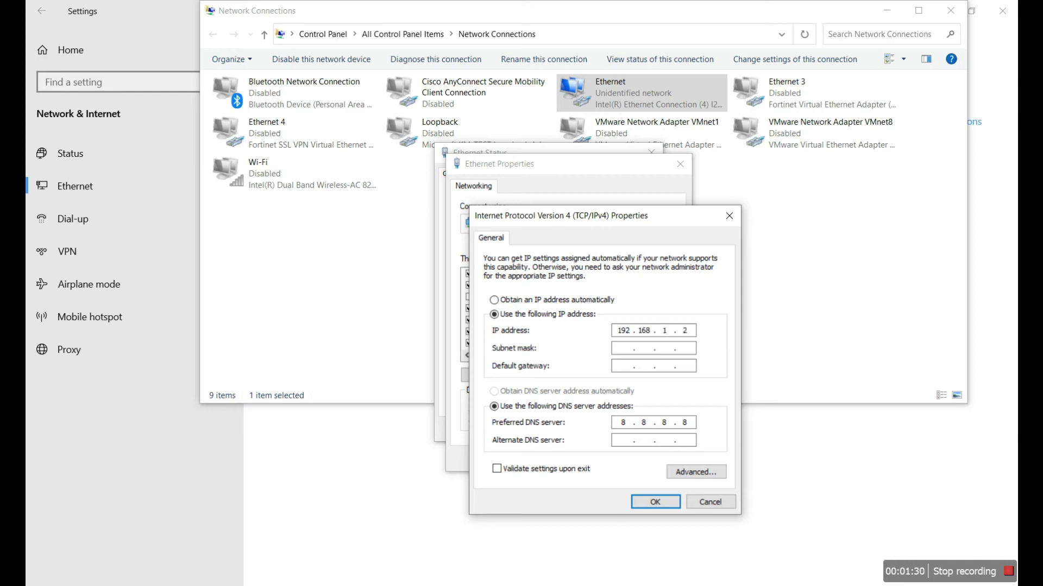
key(Tab)
key(Tab)
text(192 . 168)
click(648, 501)
click(613, 461)
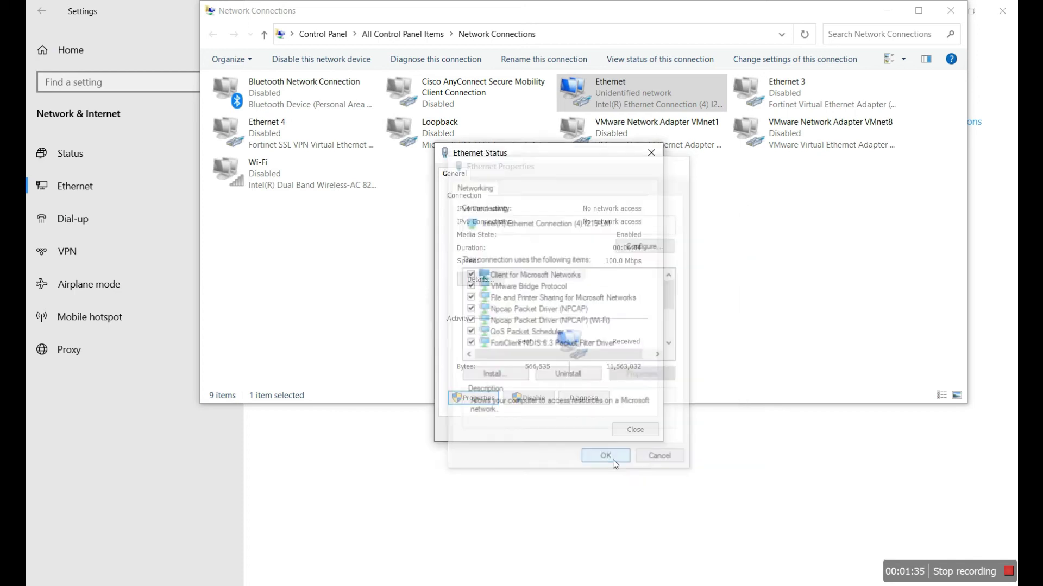
click(632, 430)
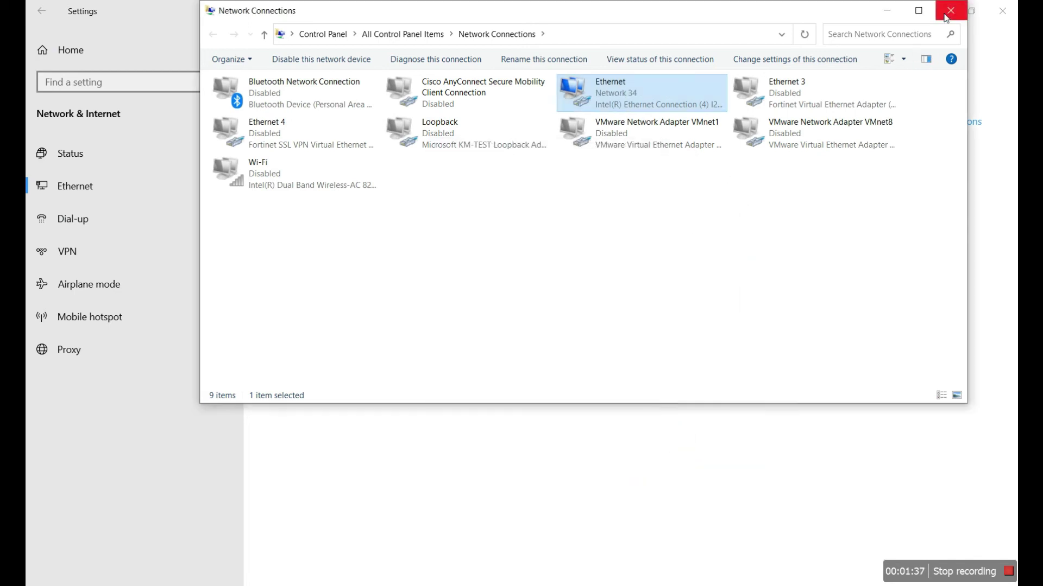
click(949, 11)
Step: Switch back to WinBox and open a new maximized session to the router at 192.168.1.1 with the admin login
key(alt+Tab)
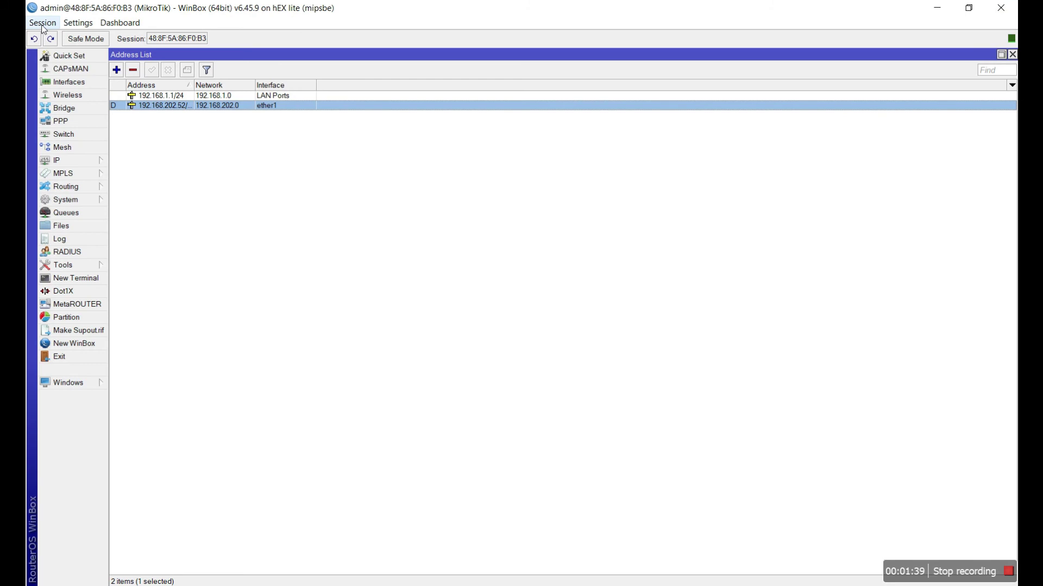
click(60, 357)
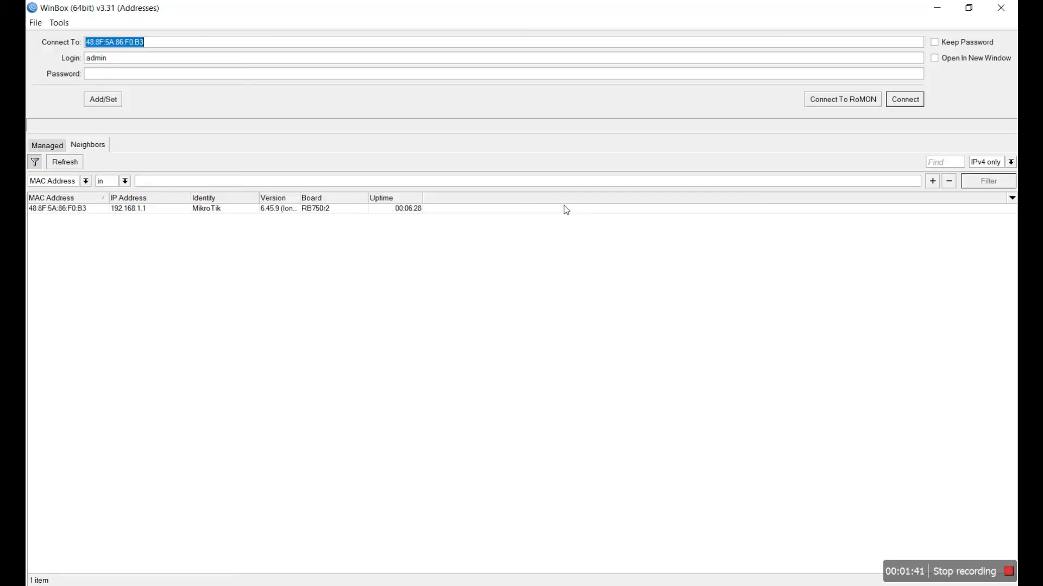
click(194, 44)
double_click(191, 42)
text(192.168.1.1)
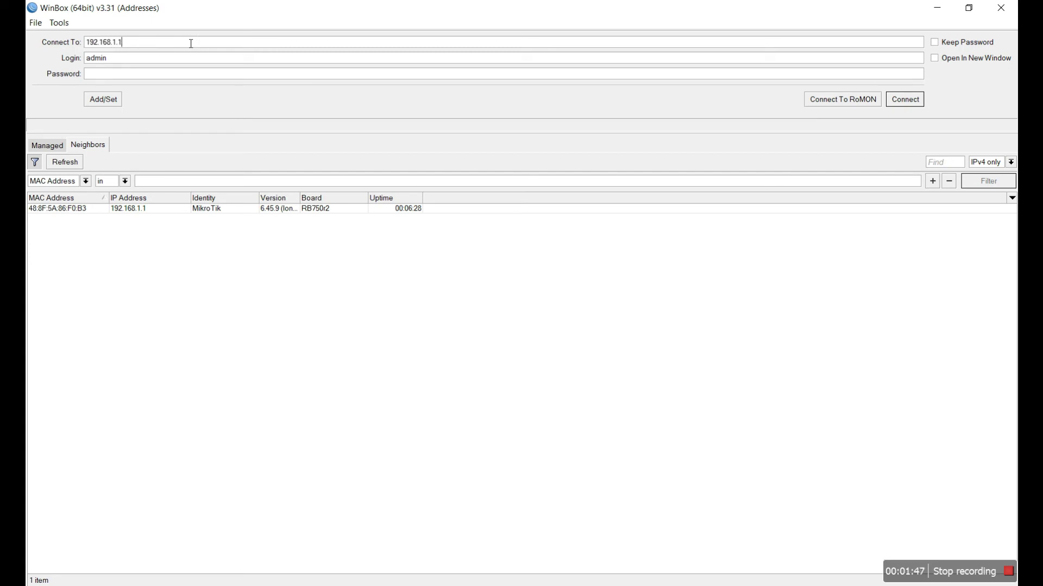
click(903, 101)
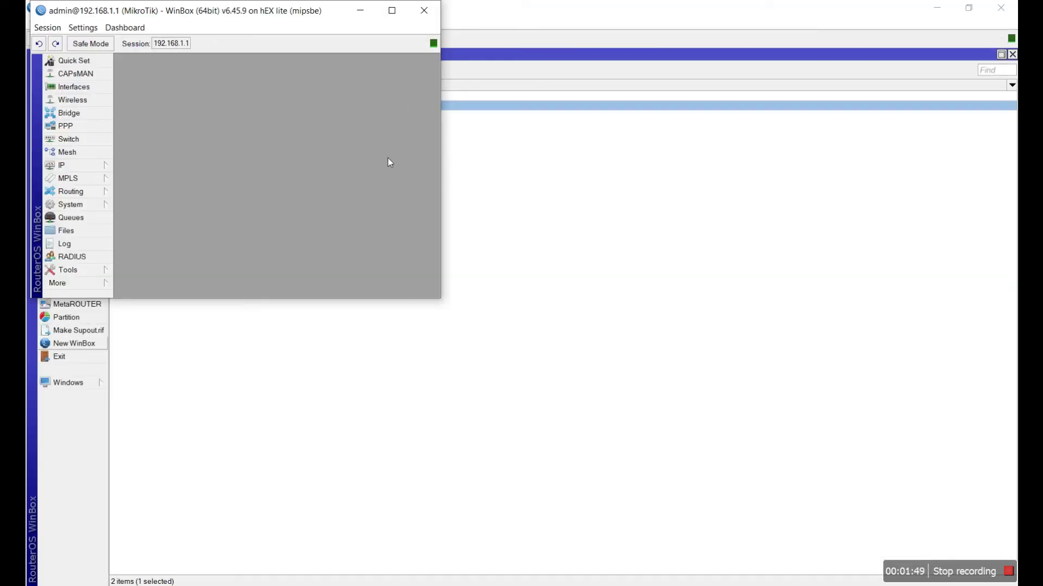
click(391, 11)
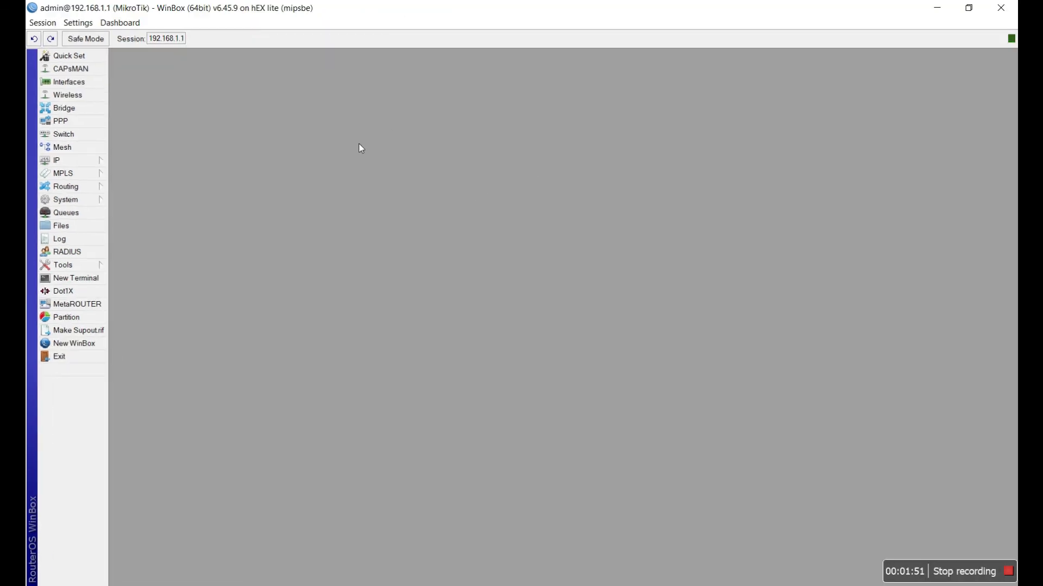
Step: Start a new firewall NAT rule in the srcnat chain
click(84, 163)
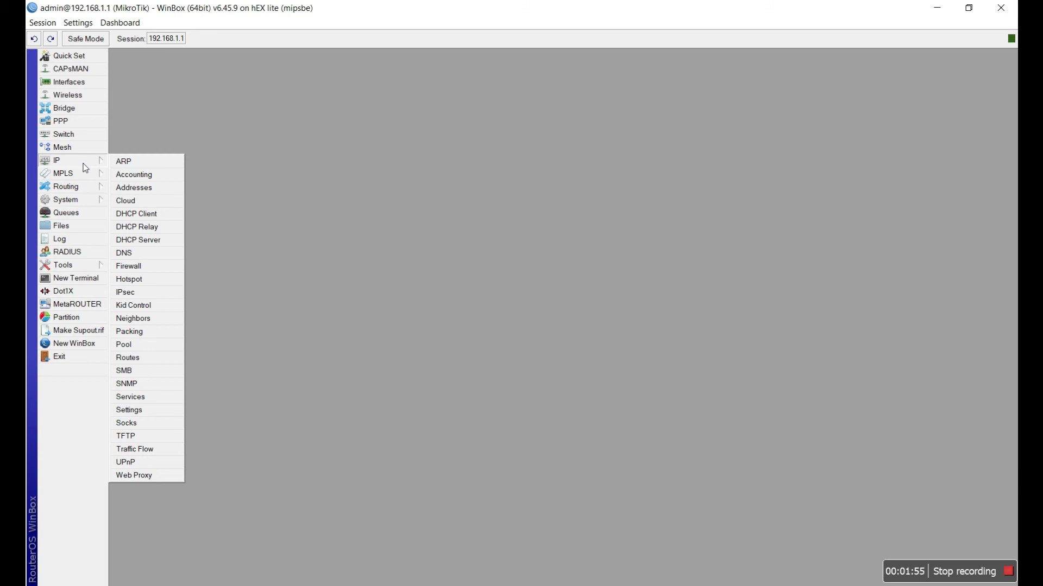
click(143, 270)
click(315, 221)
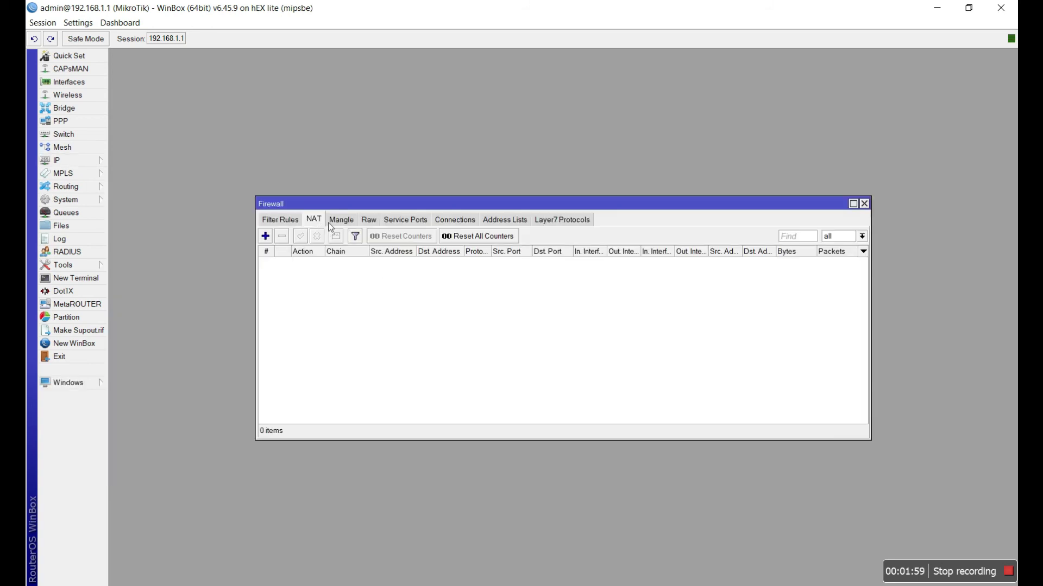
click(265, 237)
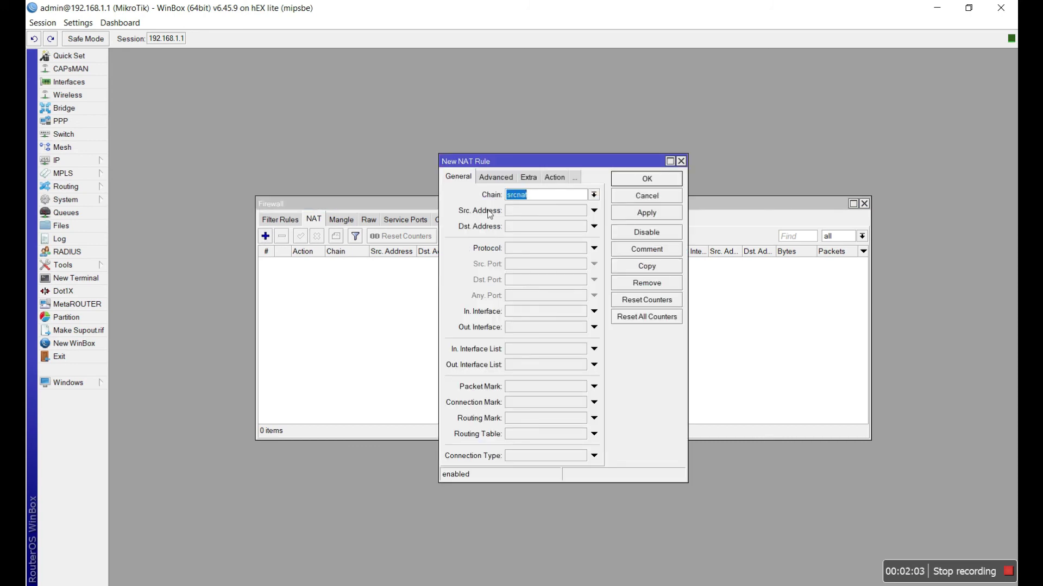
click(537, 367)
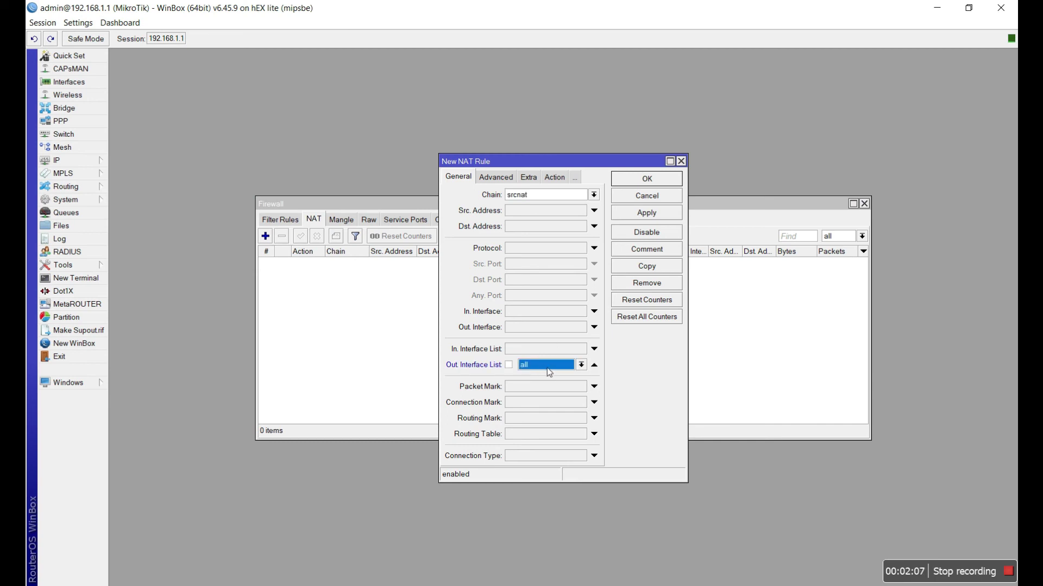
click(581, 365)
click(592, 371)
click(594, 365)
Step: Set the NAT rule's outgoing interface to ether1
click(582, 328)
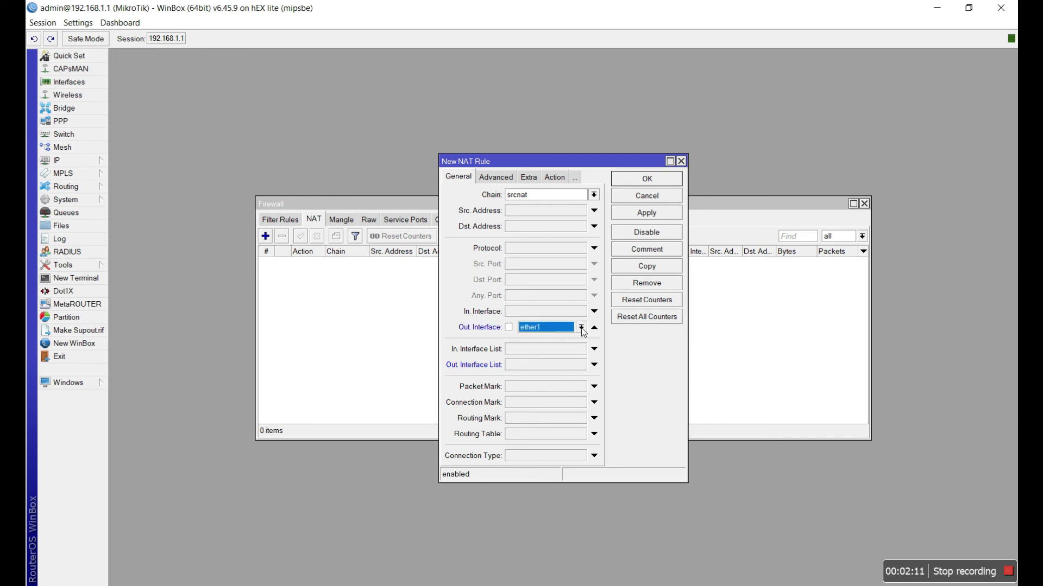
click(581, 328)
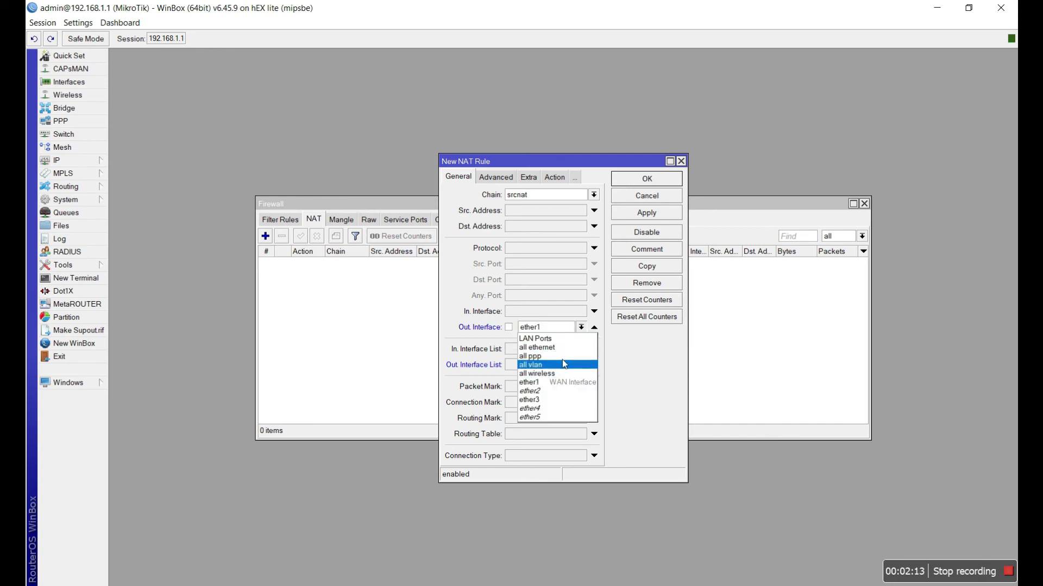
click(562, 383)
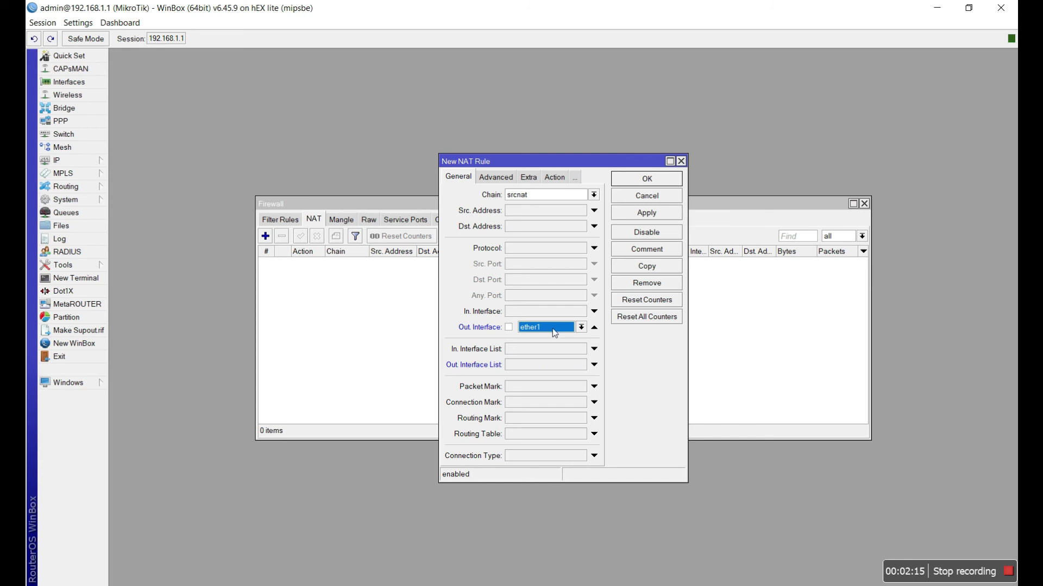
Step: Set the NAT rule's action to masquerade, save the rule and close the firewall window
click(550, 179)
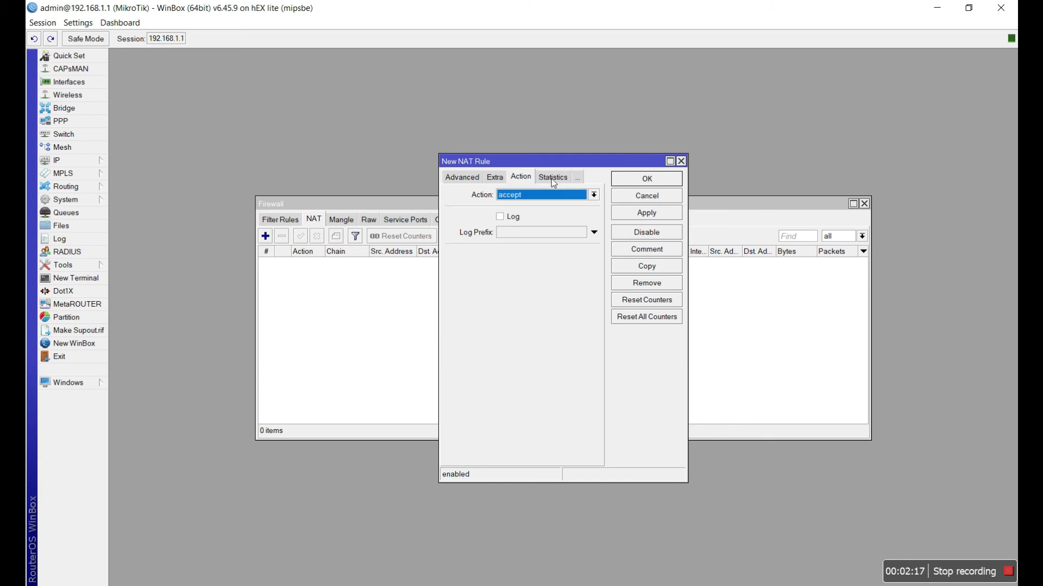
click(547, 197)
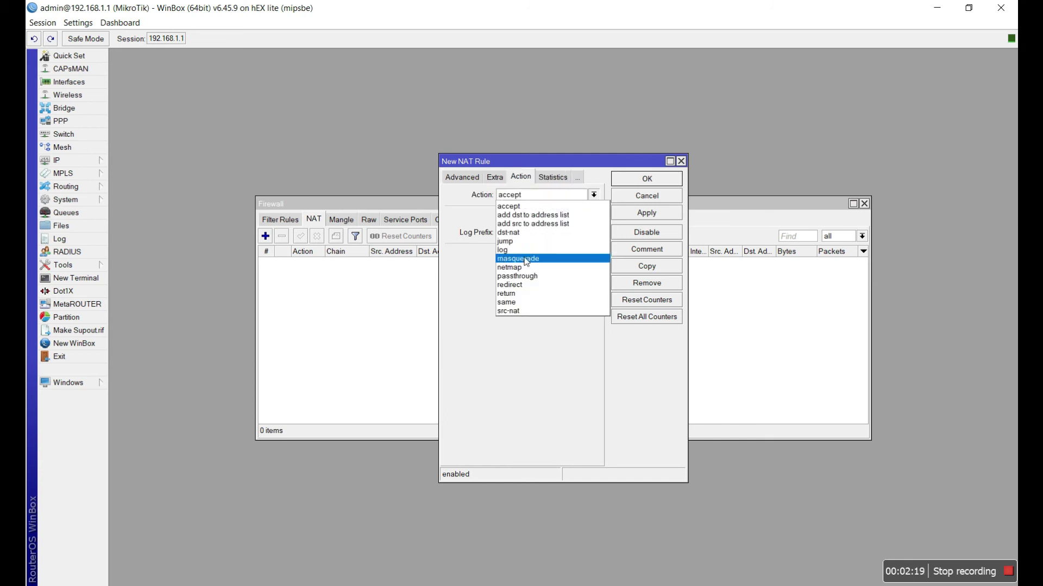
click(508, 260)
click(646, 212)
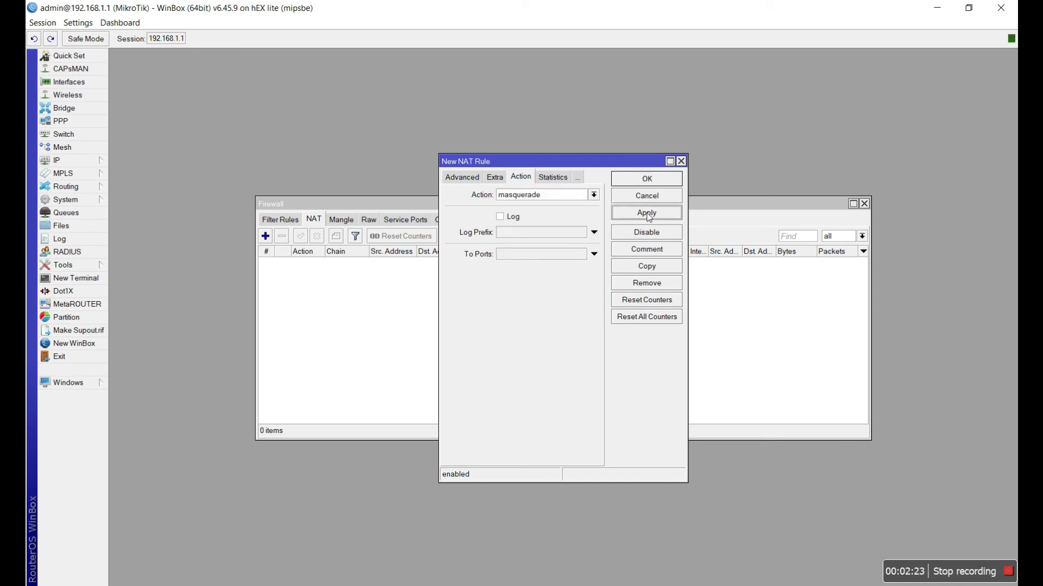
click(647, 179)
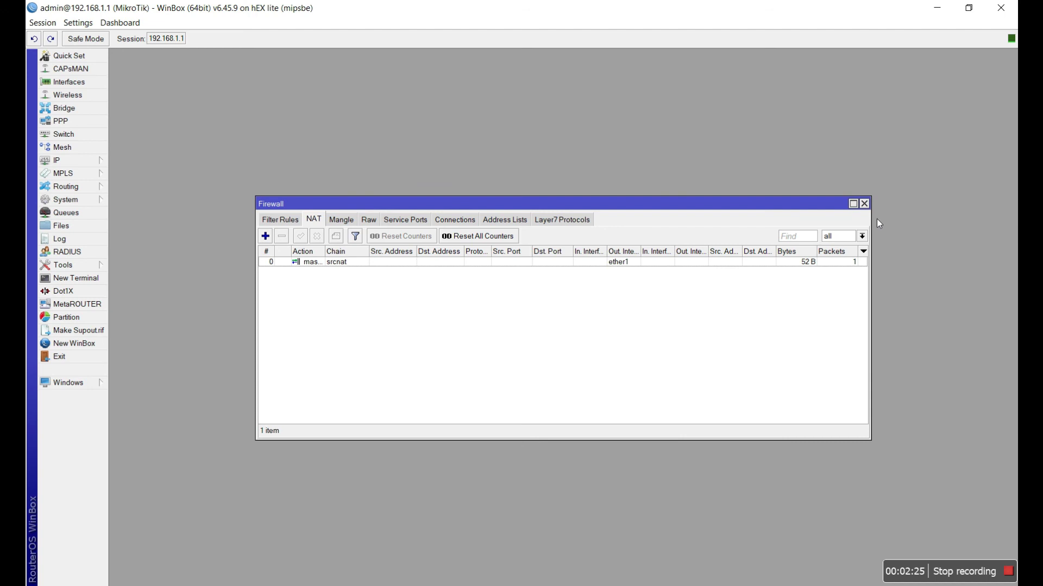
click(865, 204)
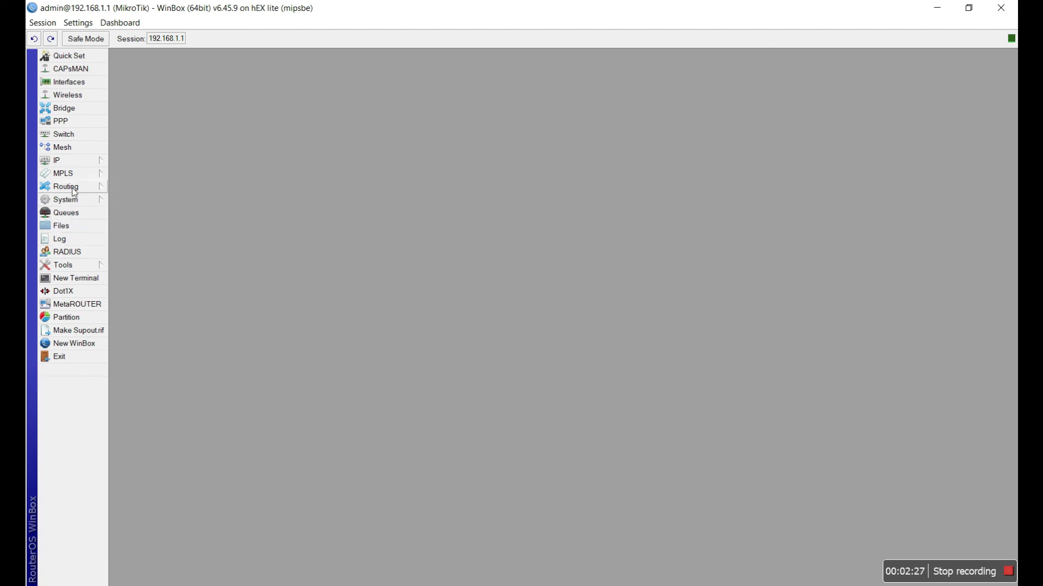
Step: Ping 8.8.8.8 from a router terminal to test its internet connection
click(78, 278)
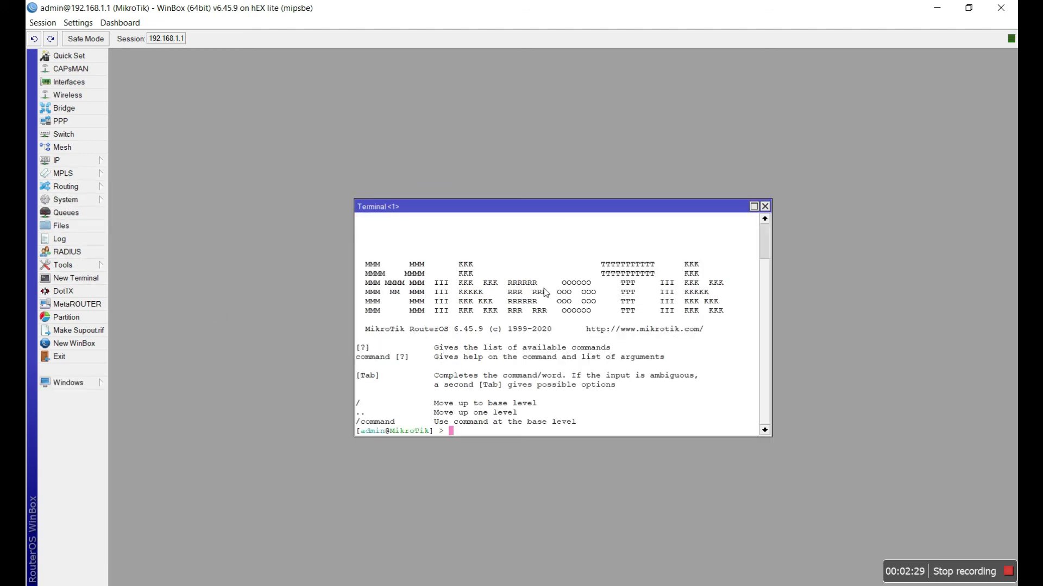
text(ping 8.8.8.8)
key(Return)
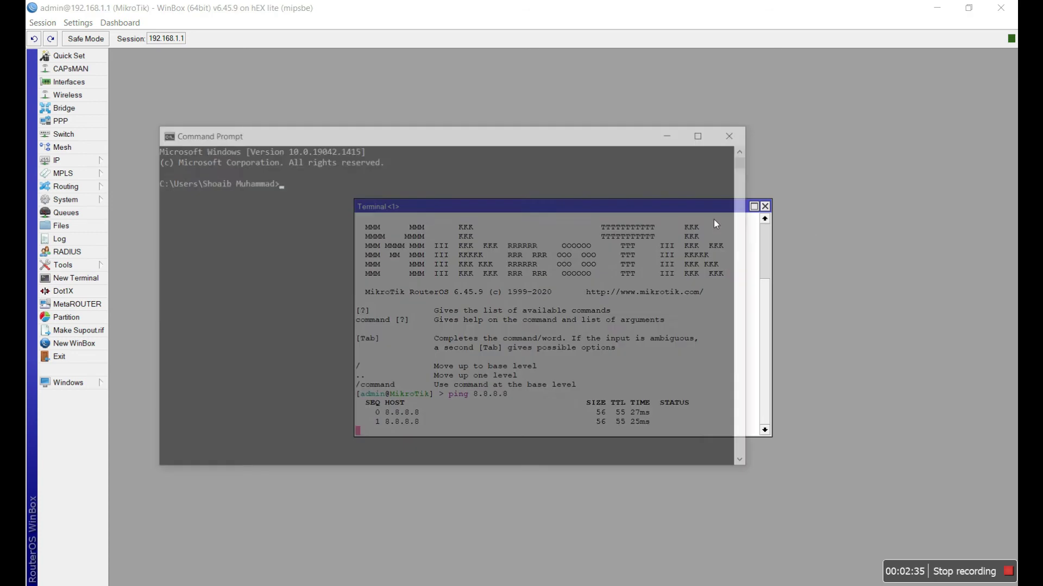
Step: Switch to the Windows Command Prompt and ping 8.8.8.8 from the computer
drag(589, 214, 597, 226)
click(598, 225)
text(ping 192.)
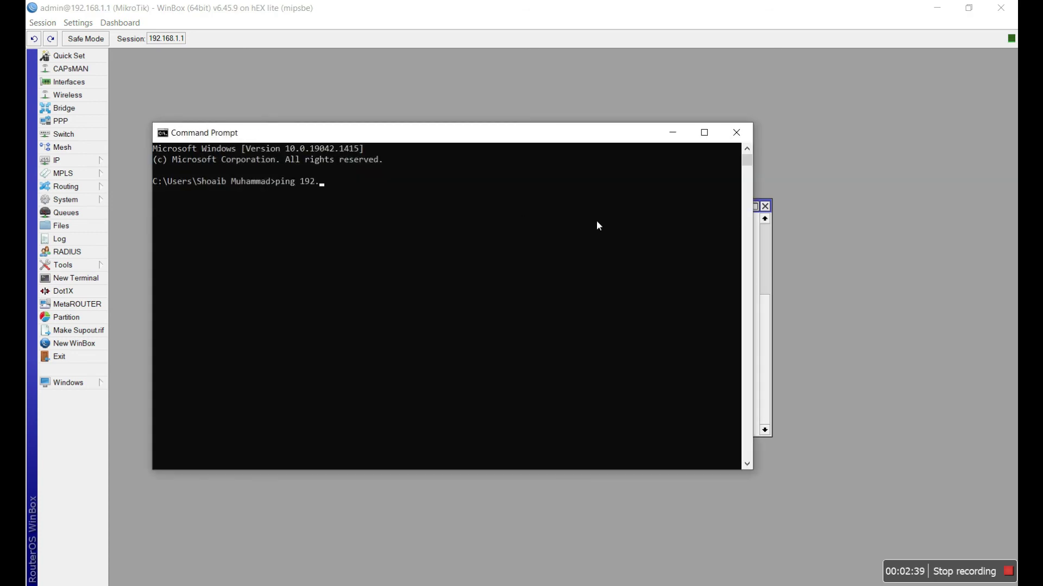
key(BackSpace)
key(BackSpace)
text(8.8.8.8)
key(Return)
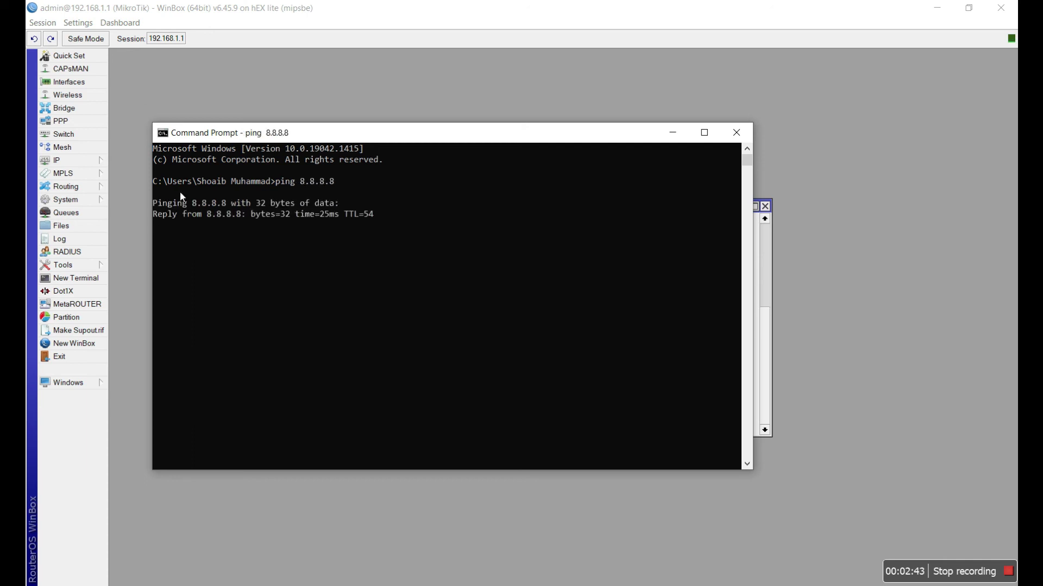